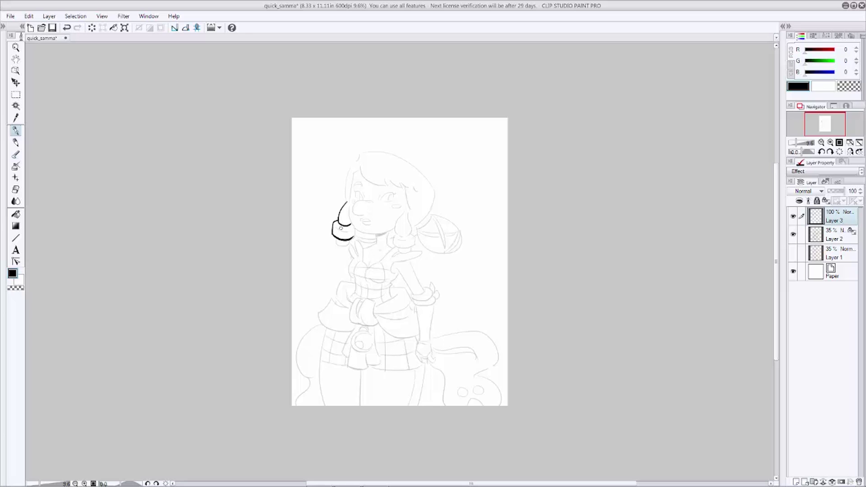
# Ink the left hair tie and the face outline from the forehead down to the chin over the sketch.
pyautogui.moveTo(335, 225); pyautogui.dragTo(349, 231)
pyautogui.moveTo(360, 169)
pyautogui.mouseDown()
pyautogui.moveTo(352, 176)
pyautogui.moveTo(355, 227)
pyautogui.moveTo(393, 232)
pyautogui.moveTo(386, 234)
pyautogui.mouseUp()
pyautogui.hotkey('ctrl', 'z')
pyautogui.hotkey('ctrl', 'z')
pyautogui.hotkey('ctrl', 'z')
pyautogui.hotkey('ctrl', 'z')
pyautogui.hotkey('ctrl', 'z')
pyautogui.hotkey('ctrl', 'z')
# Ink the chin and jawline between the two braids, undoing unsatisfactory strokes.
pyautogui.moveTo(394, 227); pyautogui.dragTo(365, 232)
pyautogui.hotkey('ctrl', 'z')
pyautogui.moveTo(448, 173); pyautogui.dragTo(494, 175)
pyautogui.hotkey('ctrl', 'z')
pyautogui.moveTo(377, 234)
pyautogui.mouseDown()
pyautogui.moveTo(396, 227)
pyautogui.moveTo(397, 237)
pyautogui.moveTo(397, 227)
pyautogui.mouseUp()
pyautogui.hotkey('ctrl', 'z')
pyautogui.hotkey('ctrl', 'z')
pyautogui.hotkey('ctrl', 'z')
pyautogui.hotkey('ctrl', 'z')
pyautogui.hotkey('ctrl', 'z')
# Ink the right braid with its hair tie, the lower end of the left braid, and the neck lines.
pyautogui.moveTo(397, 227)
pyautogui.mouseDown()
pyautogui.moveTo(409, 235)
pyautogui.moveTo(395, 245)
pyautogui.moveTo(413, 246)
pyautogui.moveTo(412, 235)
pyautogui.moveTo(412, 247)
pyautogui.mouseUp()
pyautogui.hotkey('ctrl', 'z')
pyautogui.hotkey('ctrl', 'z')
pyautogui.moveTo(335, 237)
pyautogui.mouseDown()
pyautogui.moveTo(395, 248)
pyautogui.moveTo(364, 249)
pyautogui.moveTo(384, 234)
pyautogui.mouseUp()
pyautogui.hotkey('ctrl', 'z')
pyautogui.hotkey('ctrl', 'z')
pyautogui.hotkey('ctrl', 'z')
pyautogui.hotkey('ctrl', 'z')
# Ink both eyes with their lash lines and irises over the sketch.
pyautogui.moveTo(382, 199); pyautogui.dragTo(395, 193)
pyautogui.hotkey('ctrl', 'z')
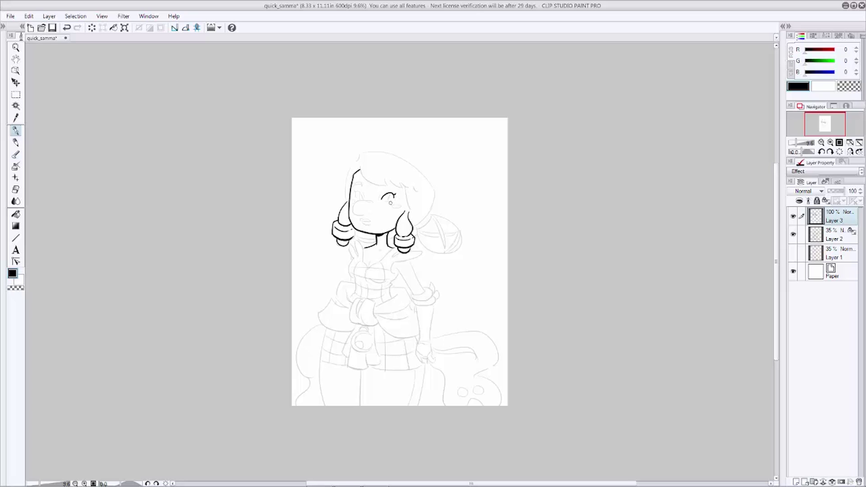
pyautogui.moveTo(382, 201)
pyautogui.mouseDown()
pyautogui.moveTo(395, 199)
pyautogui.moveTo(357, 197)
pyautogui.mouseUp()
pyautogui.hotkey('ctrl', 'z')
# Ink the eyebrow, the swept bangs and the outer hair contour along the left side of the head.
pyautogui.moveTo(354, 187)
pyautogui.mouseDown()
pyautogui.moveTo(406, 185)
pyautogui.moveTo(415, 189)
pyautogui.moveTo(412, 213)
pyautogui.mouseUp()
pyautogui.hotkey('ctrl', 'z')
pyautogui.hotkey('ctrl', 'z')
pyautogui.hotkey('ctrl', 'z')
pyautogui.moveTo(347, 204); pyautogui.dragTo(357, 154)
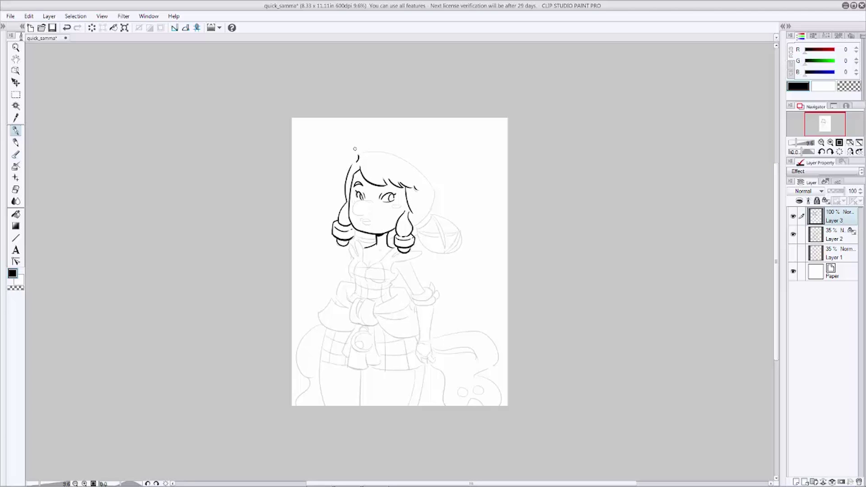
# Ink the large nose and the small mouth, undoing stray strokes.
pyautogui.moveTo(352, 200)
pyautogui.mouseDown()
pyautogui.moveTo(356, 211)
pyautogui.moveTo(375, 204)
pyautogui.moveTo(365, 219)
pyautogui.moveTo(372, 222)
pyautogui.mouseUp()
pyautogui.hotkey('ctrl', 'z')
pyautogui.hotkey('ctrl', 'z')
pyautogui.hotkey('ctrl', 'z')
# Ink the outer hair contour over the crown and down the back of the head.
pyautogui.moveTo(359, 156)
pyautogui.mouseDown()
pyautogui.moveTo(424, 193)
pyautogui.moveTo(361, 151)
pyautogui.moveTo(431, 180)
pyautogui.moveTo(434, 221)
pyautogui.moveTo(419, 242)
pyautogui.moveTo(444, 253)
pyautogui.mouseUp()
pyautogui.hotkey('ctrl', 'z')
pyautogui.hotkey('ctrl', 'z')
pyautogui.hotkey('ctrl', 'z')
# Rotate the canvas and ink the upper contour of the hair bun behind the head.
pyautogui.moveTo(418, 226)
pyautogui.mouseDown()
pyautogui.moveTo(461, 230)
pyautogui.moveTo(425, 244)
pyautogui.moveTo(444, 254)
pyautogui.mouseUp()
pyautogui.hotkey('ctrl', 'z')
pyautogui.hotkey('ctrl', 'z')
pyautogui.press('-')
pyautogui.press('-')
pyautogui.press('-')
pyautogui.press('-')
pyautogui.press('-')
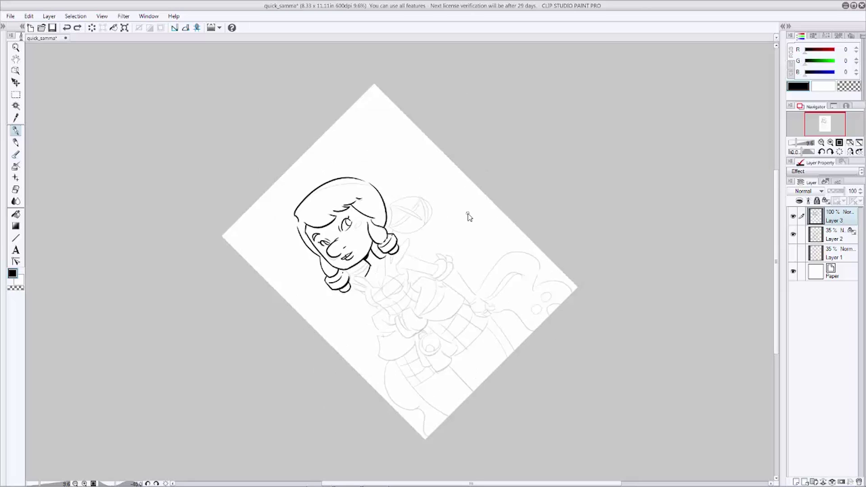
pyautogui.moveTo(361, 222); pyautogui.dragTo(392, 197)
pyautogui.hotkey('ctrl', 'z')
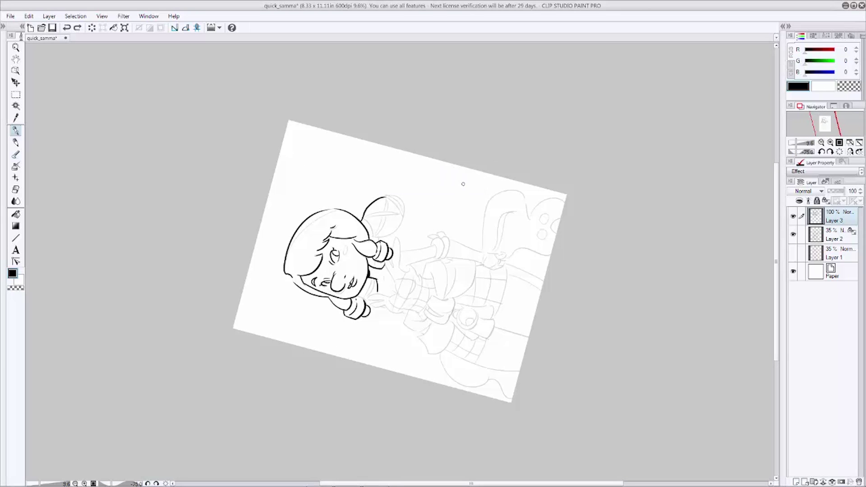
# Rotate the canvas the other way and ink the hair bun's remaining contour and its crossing bands.
pyautogui.press('^')
pyautogui.press('^')
pyautogui.press('^')
pyautogui.press('^')
pyautogui.press('^')
pyautogui.press('^')
pyautogui.press('^')
pyautogui.moveTo(444, 277)
pyautogui.mouseDown()
pyautogui.moveTo(467, 265)
pyautogui.moveTo(453, 275)
pyautogui.mouseUp()
pyautogui.hotkey('ctrl', 'z')
pyautogui.hotkey('ctrl', 'z')
pyautogui.hotkey('ctrl', 'z')
pyautogui.hotkey('ctrl', 'z')
pyautogui.hotkey('ctrl', 'z')
pyautogui.moveTo(433, 238); pyautogui.dragTo(444, 275)
pyautogui.hotkey('ctrl', 'z')
pyautogui.moveTo(451, 238)
pyautogui.mouseDown()
pyautogui.moveTo(446, 276)
pyautogui.moveTo(451, 261)
pyautogui.moveTo(467, 265)
pyautogui.moveTo(450, 235)
pyautogui.mouseUp()
pyautogui.hotkey('ctrl', 'z')
pyautogui.hotkey('ctrl', 'z')
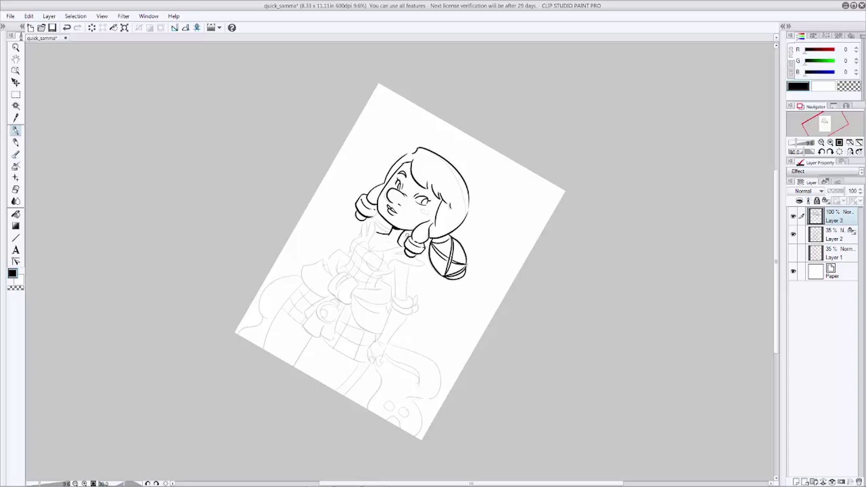
# Ink the lines of the neck and collar and the left side of the upper torso.
pyautogui.moveTo(377, 211)
pyautogui.mouseDown()
pyautogui.moveTo(404, 207)
pyautogui.moveTo(417, 218)
pyautogui.moveTo(370, 220)
pyautogui.moveTo(369, 241)
pyautogui.moveTo(366, 227)
pyautogui.moveTo(352, 248)
pyautogui.moveTo(383, 253)
pyautogui.moveTo(370, 248)
pyautogui.moveTo(388, 242)
pyautogui.moveTo(355, 277)
pyautogui.mouseUp()
pyautogui.hotkey('ctrl', 'z')
pyautogui.hotkey('ctrl', 'z')
pyautogui.hotkey('ctrl', 'z')
pyautogui.hotkey('ctrl', 'z')
# Ink the neckline and bust of the checkered top, and clean stray lines with the transparent colour.
pyautogui.moveTo(352, 258)
pyautogui.mouseDown()
pyautogui.moveTo(372, 270)
pyautogui.moveTo(365, 265)
pyautogui.mouseUp()
pyautogui.hotkey('ctrl', 'z')
pyautogui.moveTo(368, 265); pyautogui.dragTo(380, 272)
pyautogui.hotkey('ctrl', 'z')
pyautogui.moveTo(355, 246); pyautogui.dragTo(368, 249)
pyautogui.moveTo(383, 251); pyautogui.dragTo(377, 272)
pyautogui.press('c')
pyautogui.moveTo(354, 242)
pyautogui.mouseDown()
pyautogui.moveTo(389, 264)
pyautogui.moveTo(397, 297)
pyautogui.mouseUp()
pyautogui.press('c')
# Ink the upper arm, the rolled cuff at the elbow, the forearm and the fingers of the hand.
pyautogui.moveTo(409, 266); pyautogui.dragTo(408, 299)
pyautogui.moveTo(411, 299)
pyautogui.mouseDown()
pyautogui.moveTo(396, 305)
pyautogui.moveTo(414, 305)
pyautogui.mouseUp()
pyautogui.moveTo(416, 302); pyautogui.dragTo(378, 340)
pyautogui.moveTo(384, 344)
pyautogui.mouseDown()
pyautogui.moveTo(368, 349)
pyautogui.moveTo(373, 364)
pyautogui.mouseUp()
pyautogui.moveTo(375, 360); pyautogui.dragTo(382, 364)
pyautogui.moveTo(384, 344); pyautogui.dragTo(381, 361)
# Ink the other contour of the forearm and the line running from the hand into the tail.
pyautogui.moveTo(409, 314); pyautogui.dragTo(375, 357)
pyautogui.hotkey('ctrl', 'z')
pyautogui.hotkey('ctrl', 'z')
pyautogui.hotkey('ctrl', 'z')
pyautogui.moveTo(372, 355); pyautogui.dragTo(414, 390)
pyautogui.press('-')
# Ink the pointed collar tip at the shoulder, the side of the top and its lower edge.
pyautogui.moveTo(440, 263); pyautogui.dragTo(462, 244)
pyautogui.moveTo(449, 249); pyautogui.dragTo(462, 245)
pyautogui.hotkey('ctrl', 'z')
pyautogui.moveTo(446, 273); pyautogui.dragTo(440, 286)
pyautogui.moveTo(441, 284)
pyautogui.mouseDown()
pyautogui.moveTo(446, 297)
pyautogui.moveTo(406, 307)
pyautogui.moveTo(393, 295)
pyautogui.mouseUp()
pyautogui.hotkey('ctrl', 'z')
# Ink the left side of the waist and the knot of the cloth tied around it.
pyautogui.moveTo(393, 295)
pyautogui.mouseDown()
pyautogui.moveTo(406, 318)
pyautogui.moveTo(407, 309)
pyautogui.mouseUp()
pyautogui.moveTo(408, 308)
pyautogui.mouseDown()
pyautogui.moveTo(419, 306)
pyautogui.moveTo(421, 330)
pyautogui.moveTo(438, 324)
pyautogui.mouseUp()
pyautogui.hotkey('ctrl', 'z')
pyautogui.moveTo(438, 324)
pyautogui.mouseDown()
pyautogui.moveTo(456, 333)
pyautogui.moveTo(481, 328)
pyautogui.moveTo(432, 311)
pyautogui.moveTo(466, 300)
pyautogui.moveTo(435, 317)
pyautogui.mouseUp()
pyautogui.hotkey('ctrl', 'z')
pyautogui.hotkey('ctrl', 'z')
pyautogui.hotkey('ctrl', 'z')
pyautogui.hotkey('ctrl', 'z')
# Ink the folds of the tied waist cloth from the knot across to the right hip.
pyautogui.moveTo(437, 318)
pyautogui.mouseDown()
pyautogui.moveTo(473, 307)
pyautogui.moveTo(485, 327)
pyautogui.mouseUp()
pyautogui.hotkey('ctrl', 'z')
pyautogui.press('c')
pyautogui.press('c')
pyautogui.hotkey('ctrl', 'z')
# Ink the hanging cloth ends and the round ornament below the waist knot.
pyautogui.moveTo(447, 295)
pyautogui.mouseDown()
pyautogui.moveTo(391, 314)
pyautogui.moveTo(436, 335)
pyautogui.moveTo(438, 352)
pyautogui.moveTo(429, 352)
pyautogui.mouseUp()
pyautogui.hotkey('ctrl', 'z')
pyautogui.hotkey('ctrl', 'z')
pyautogui.hotkey('ctrl', 'z')
pyautogui.hotkey('ctrl', 'z')
pyautogui.hotkey('ctrl', 'z')
pyautogui.moveTo(419, 333)
pyautogui.mouseDown()
pyautogui.moveTo(411, 361)
pyautogui.moveTo(421, 375)
pyautogui.moveTo(450, 363)
pyautogui.mouseUp()
pyautogui.hotkey('ctrl', 'z')
pyautogui.moveTo(437, 329); pyautogui.dragTo(451, 358)
# Ink the skirt's left side, the leg contours and the right part of the skirt hem.
pyautogui.moveTo(391, 343); pyautogui.dragTo(410, 419)
pyautogui.moveTo(435, 374); pyautogui.dragTo(443, 410)
pyautogui.moveTo(496, 353); pyautogui.dragTo(491, 396)
pyautogui.moveTo(439, 370); pyautogui.dragTo(493, 354)
pyautogui.hotkey('ctrl', 'z')
# Ink the left part of the skirt hem and the checkered pattern lines across the skirt.
pyautogui.moveTo(394, 374); pyautogui.dragTo(421, 370)
pyautogui.moveTo(397, 342)
pyautogui.mouseDown()
pyautogui.moveTo(402, 374)
pyautogui.moveTo(413, 349)
pyautogui.mouseUp()
pyautogui.moveTo(390, 368); pyautogui.dragTo(415, 361)
pyautogui.moveTo(447, 330)
pyautogui.mouseDown()
pyautogui.moveTo(457, 370)
pyautogui.moveTo(470, 335)
pyautogui.mouseUp()
pyautogui.moveTo(448, 354)
pyautogui.mouseDown()
pyautogui.moveTo(481, 344)
pyautogui.moveTo(482, 362)
pyautogui.mouseUp()
# Ink the curved upper and inner contours of the large tail on the right, undoing faulty strokes.
pyautogui.moveTo(494, 328); pyautogui.dragTo(547, 352)
pyautogui.hotkey('ctrl', 'z')
pyautogui.moveTo(563, 337); pyautogui.dragTo(564, 322)
pyautogui.moveTo(497, 325)
pyautogui.mouseDown()
pyautogui.moveTo(566, 325)
pyautogui.moveTo(544, 352)
pyautogui.mouseUp()
pyautogui.moveTo(545, 349); pyautogui.dragTo(579, 369)
pyautogui.moveTo(499, 350)
pyautogui.mouseDown()
pyautogui.moveTo(528, 386)
pyautogui.moveTo(542, 331)
pyautogui.moveTo(496, 336)
pyautogui.mouseUp()
pyautogui.hotkey('ctrl', 'z')
pyautogui.hotkey('ctrl', 'z')
pyautogui.hotkey('ctrl', 'z')
pyautogui.hotkey('ctrl', 'z')
pyautogui.hotkey('ctrl', 'z')
pyautogui.hotkey('ctrl', 'z')
# Ink the round spots on the tail's end and the wavy contour beside the left leg.
pyautogui.moveTo(539, 365); pyautogui.dragTo(555, 361)
pyautogui.hotkey('ctrl', 'z')
pyautogui.moveTo(546, 381); pyautogui.dragTo(562, 377)
pyautogui.moveTo(385, 342); pyautogui.dragTo(390, 394)
pyautogui.moveTo(387, 396); pyautogui.dragTo(379, 426)
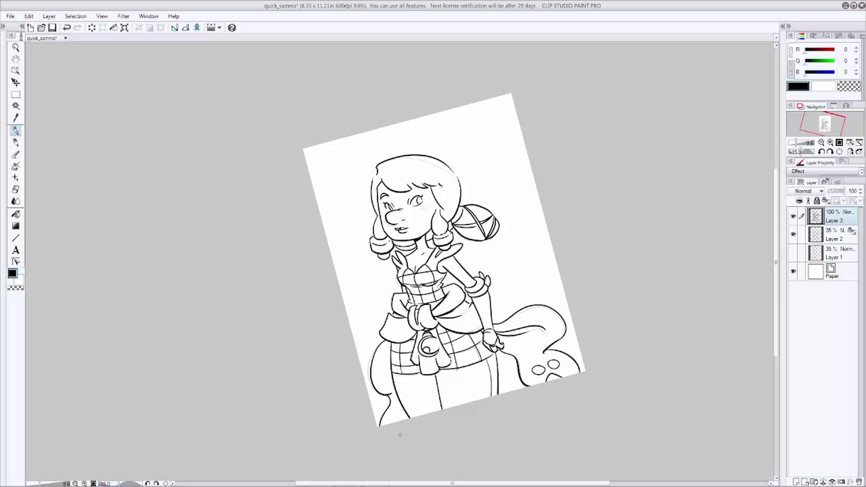
pyautogui.hotkey('ctrl', 'z')
pyautogui.moveTo(415, 198)
pyautogui.mouseDown()
pyautogui.moveTo(423, 196)
pyautogui.moveTo(395, 210)
pyautogui.mouseUp()
pyautogui.hotkey('ctrl', 'z')
pyautogui.moveTo(446, 368); pyautogui.dragTo(424, 375)
pyautogui.hotkey('ctrl', 'z')
pyautogui.hotkey('ctrl', 'z')
pyautogui.moveTo(478, 315)
pyautogui.mouseDown()
pyautogui.moveTo(485, 336)
pyautogui.moveTo(502, 345)
pyautogui.moveTo(488, 293)
pyautogui.mouseUp()
pyautogui.hotkey('ctrl', 'z')
# Save the drawing with the canvas upright and touch up the ink beside the right braid's ring, then switch to the transparent drawing colour.
pyautogui.press('^')
pyautogui.hotkey('ctrl', 's')
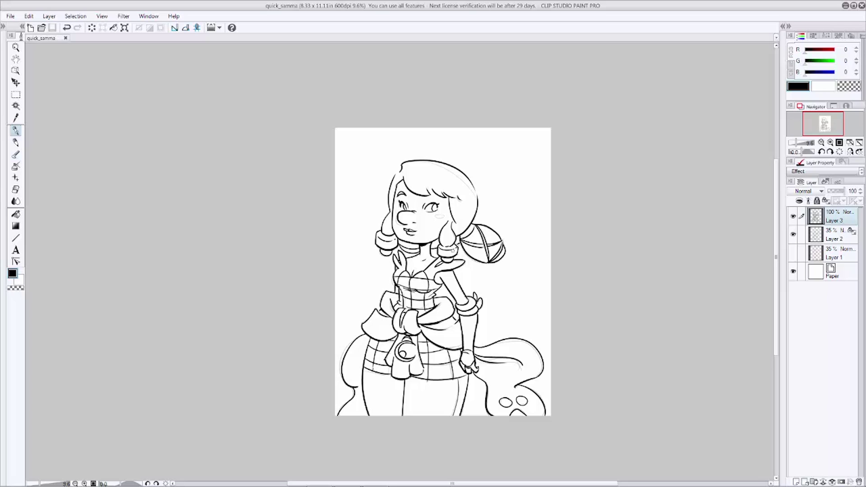
pyautogui.click(453, 250)
pyautogui.press('c')
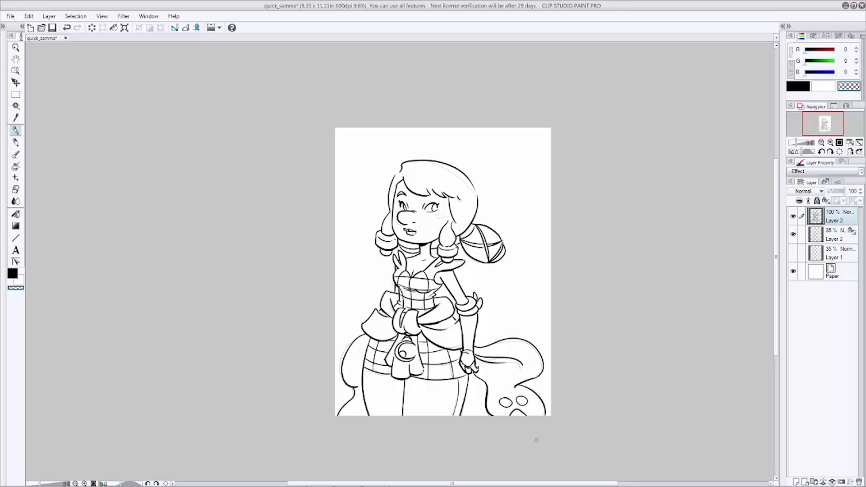
# Hide the Layer 2 sketch and add a new raster layer directly below the line art.
pyautogui.click(813, 239)
pyautogui.click(793, 234)
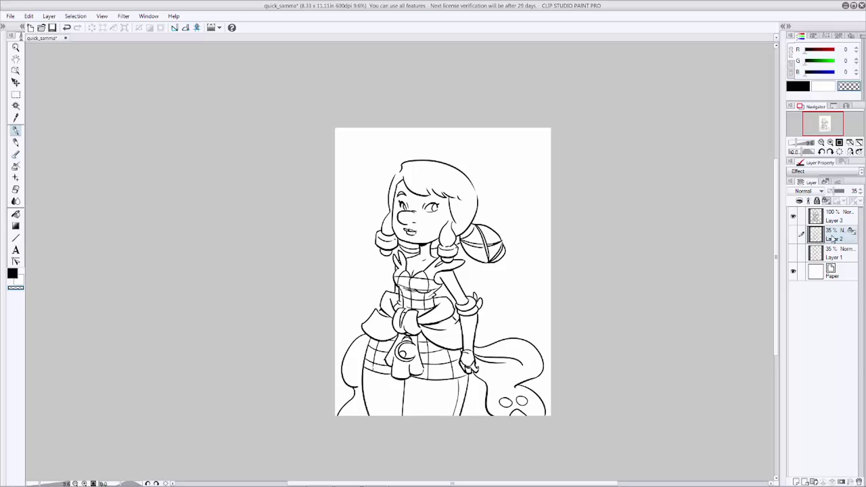
pyautogui.click(796, 483)
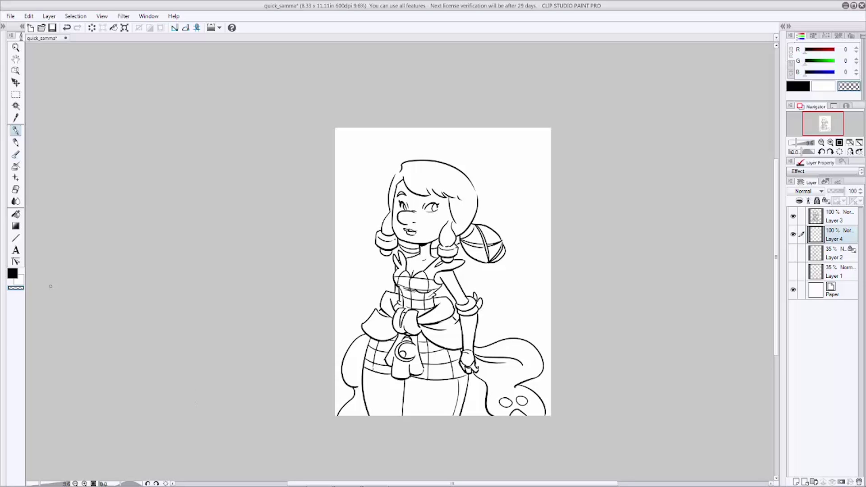
# Fill the new layer with white and merge the line art layer down into it.
pyautogui.moveTo(24, 281); pyautogui.dragTo(26, 280)
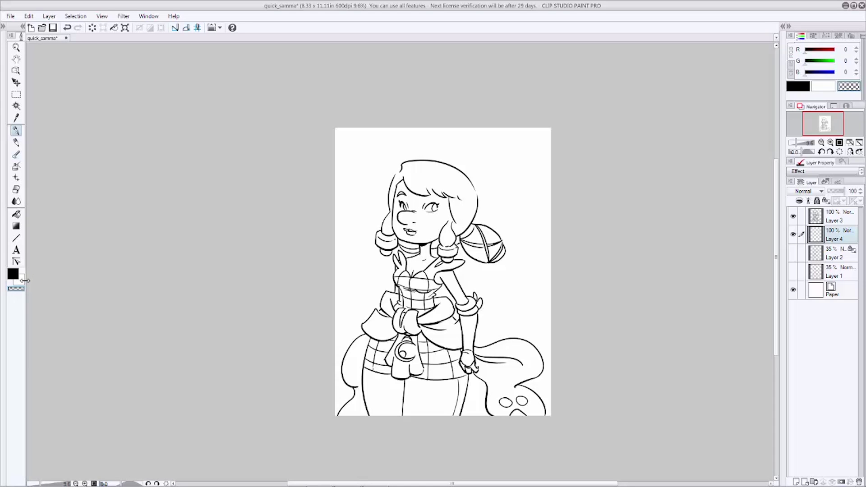
pyautogui.click(20, 280)
pyautogui.hotkey('alt', 'Delete')
pyautogui.click(811, 221)
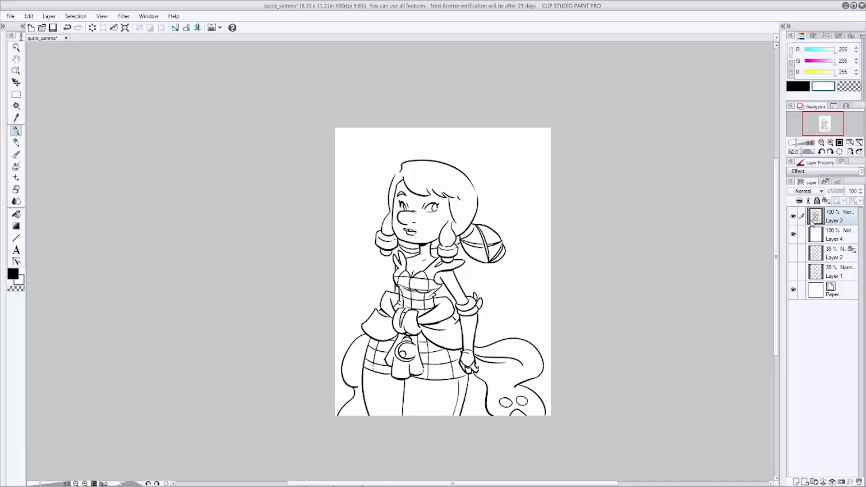
pyautogui.hotkey('ctrl', 'e')
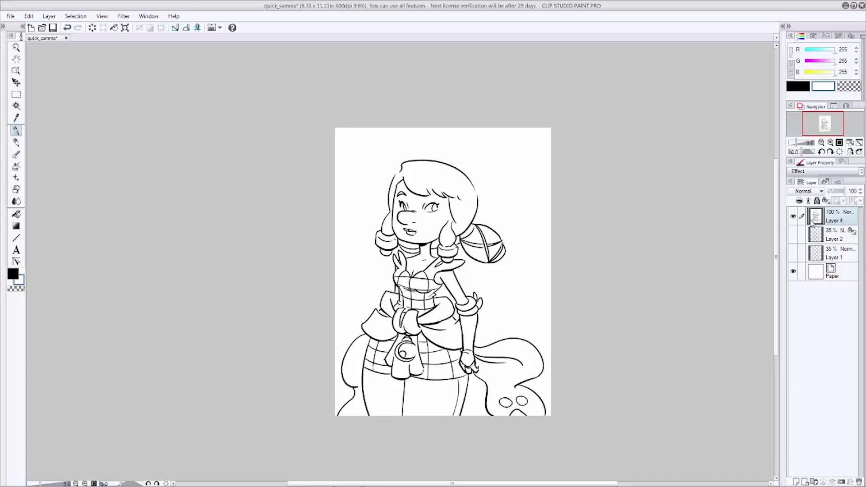
# Save the drawing and apply a Binarization tonal correction with a threshold of 155 to the merged line art.
pyautogui.click(53, 28)
pyautogui.click(29, 16)
pyautogui.moveTo(110, 190)
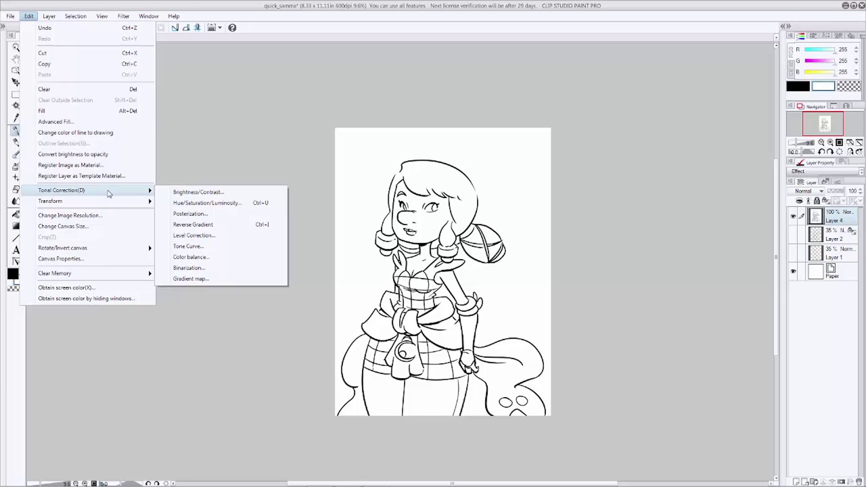
pyautogui.click(188, 268)
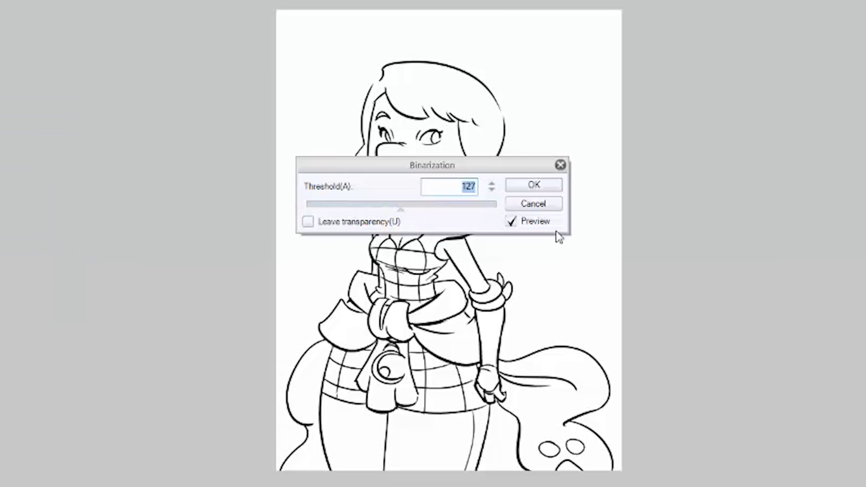
pyautogui.moveTo(400, 209); pyautogui.dragTo(424, 206)
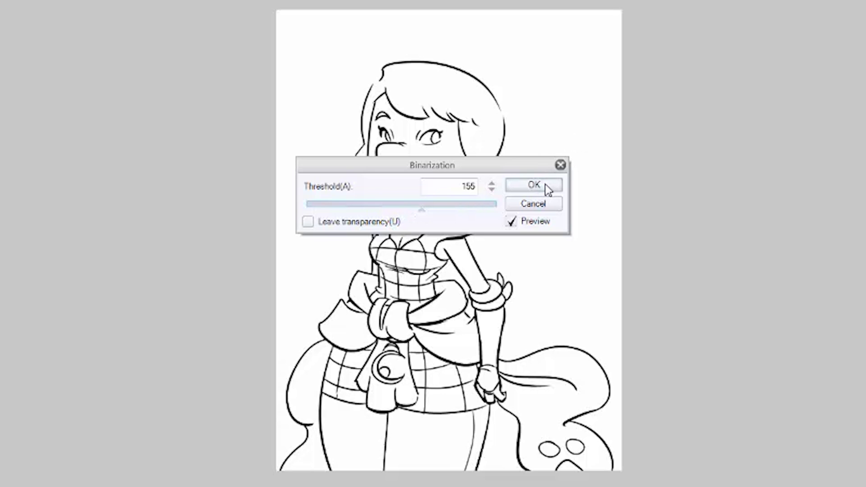
pyautogui.click(550, 188)
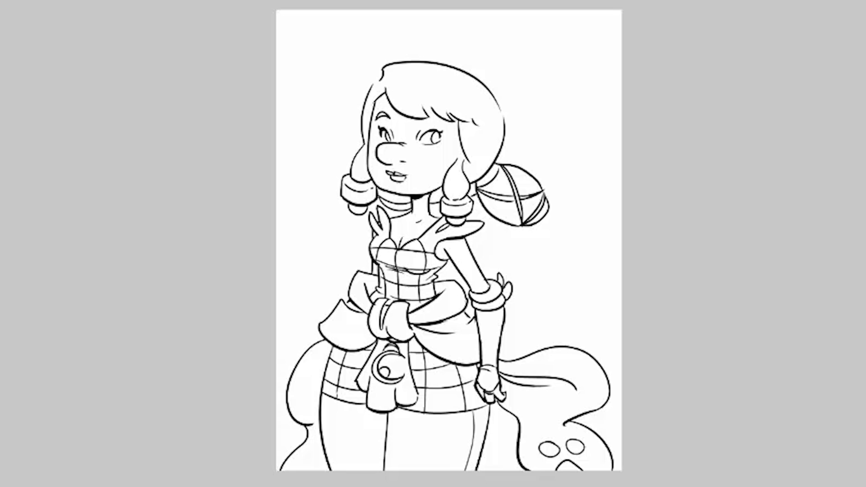
# Set the line art layer's blending mode to Multiply and add an empty colour layer beneath it.
pyautogui.click(821, 191)
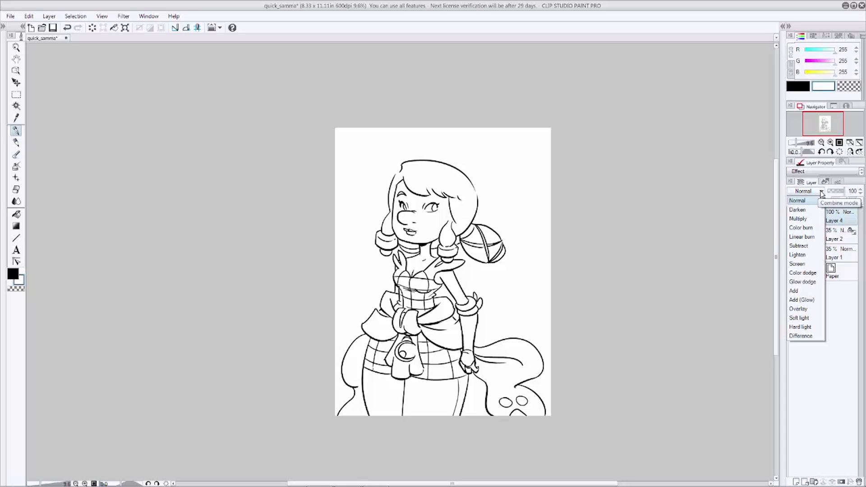
pyautogui.click(807, 219)
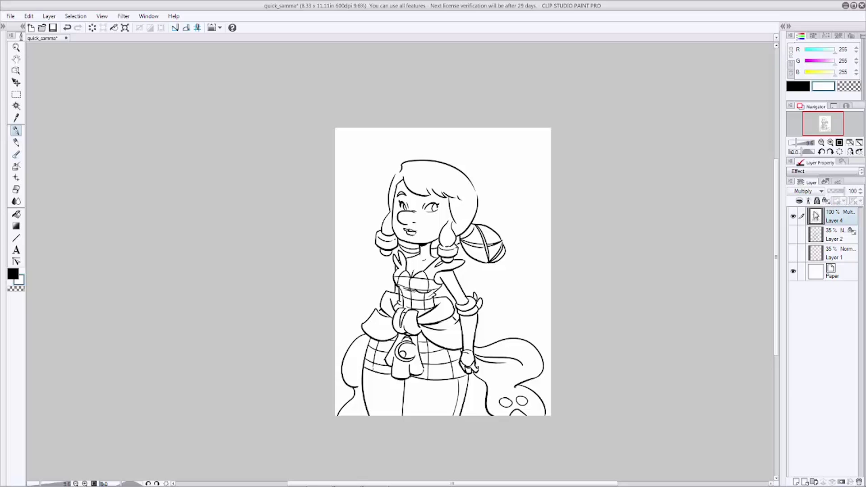
pyautogui.click(835, 240)
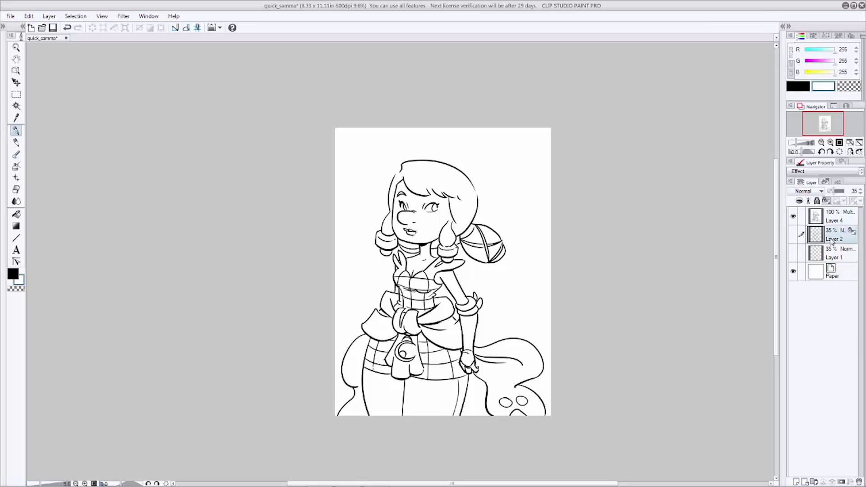
pyautogui.click(796, 482)
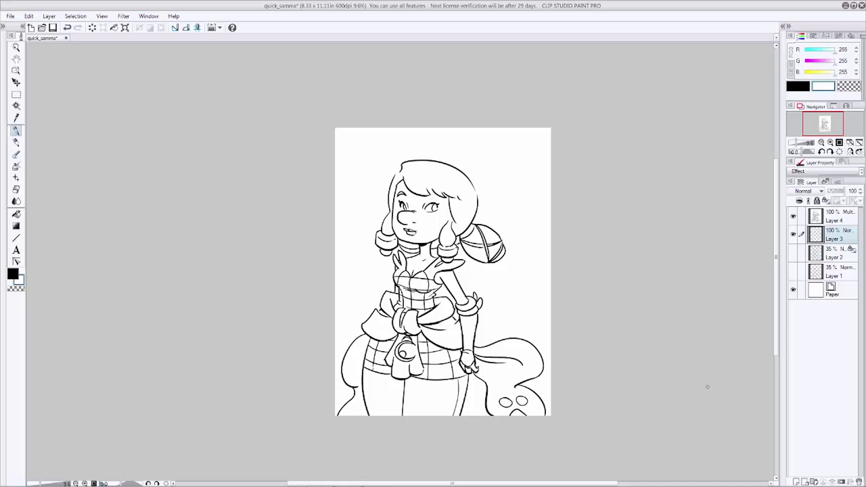
# Choose the Fill tool and set the drawing colour to a light yellow, RGB 247, 241, 130.
pyautogui.click(17, 214)
pyautogui.doubleClick(15, 276)
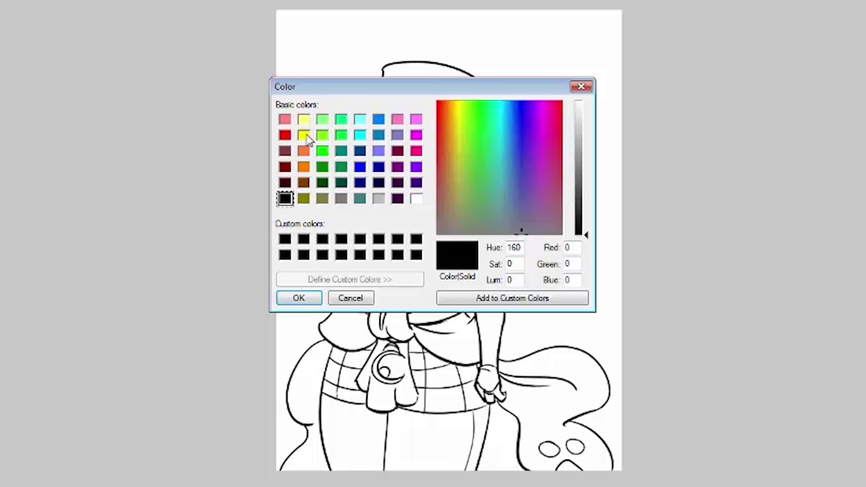
pyautogui.click(353, 206)
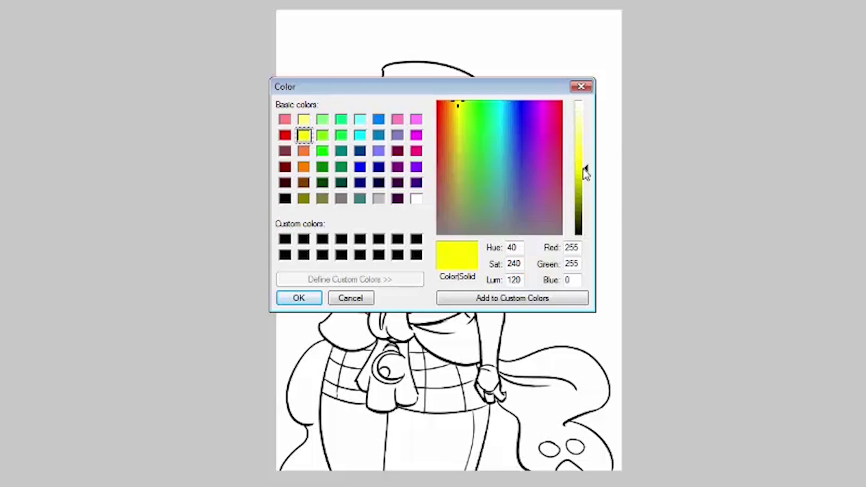
pyautogui.moveTo(587, 169); pyautogui.dragTo(587, 150)
pyautogui.click(455, 122)
pyautogui.click(456, 118)
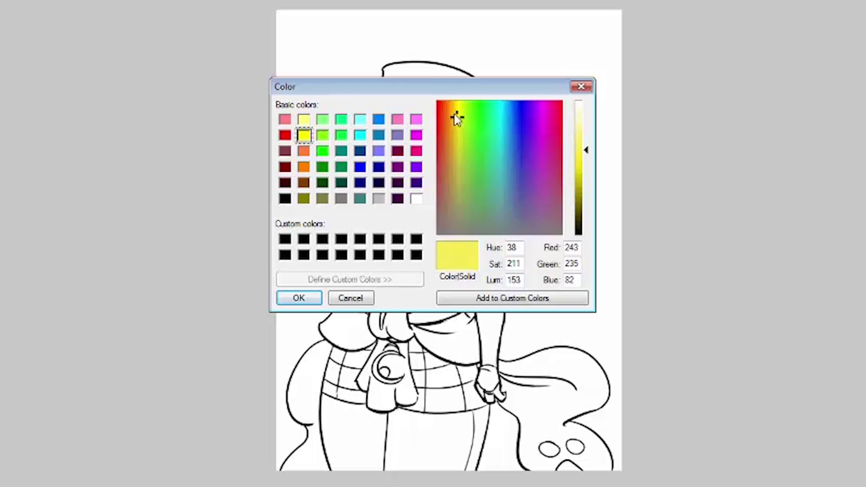
pyautogui.moveTo(587, 150); pyautogui.dragTo(587, 139)
pyautogui.click(299, 298)
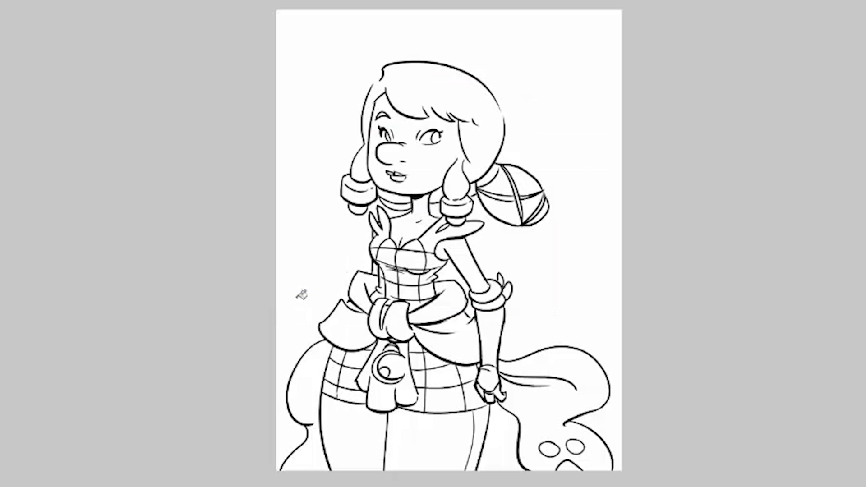
# Fill the left shoulder frill and the left checks of the bodice with the light yellow.
pyautogui.click(386, 231)
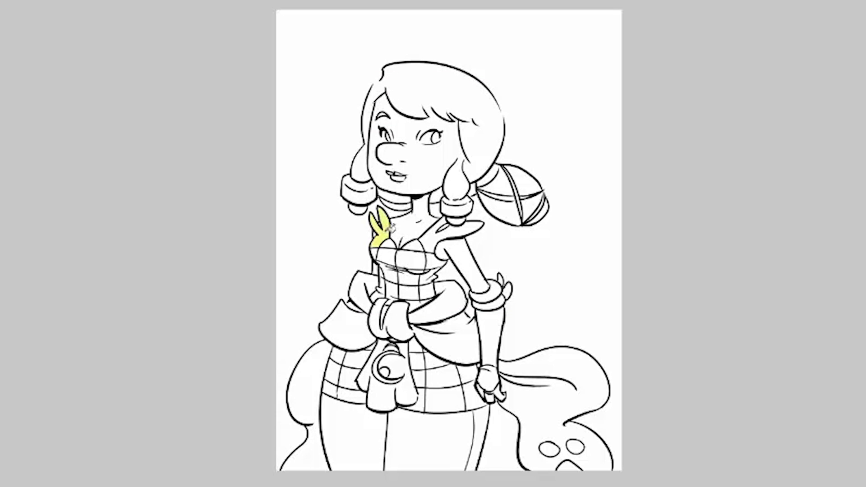
pyautogui.click(389, 244)
pyautogui.click(387, 256)
pyautogui.click(374, 254)
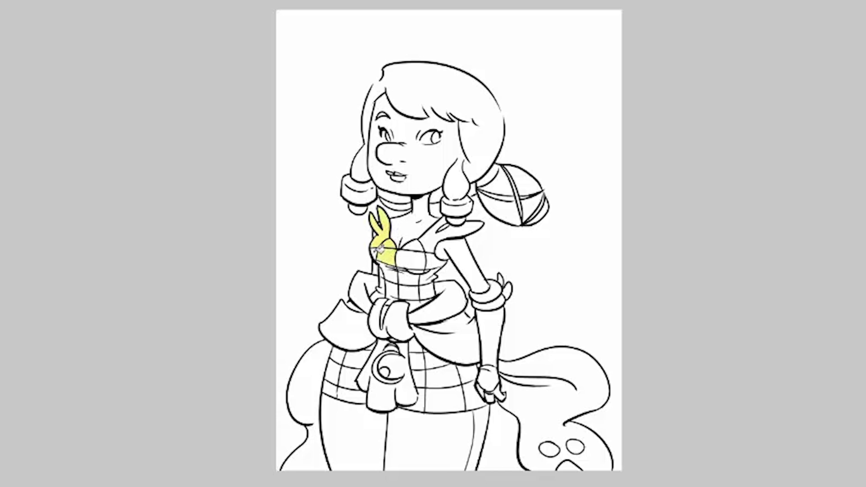
pyautogui.click(391, 275)
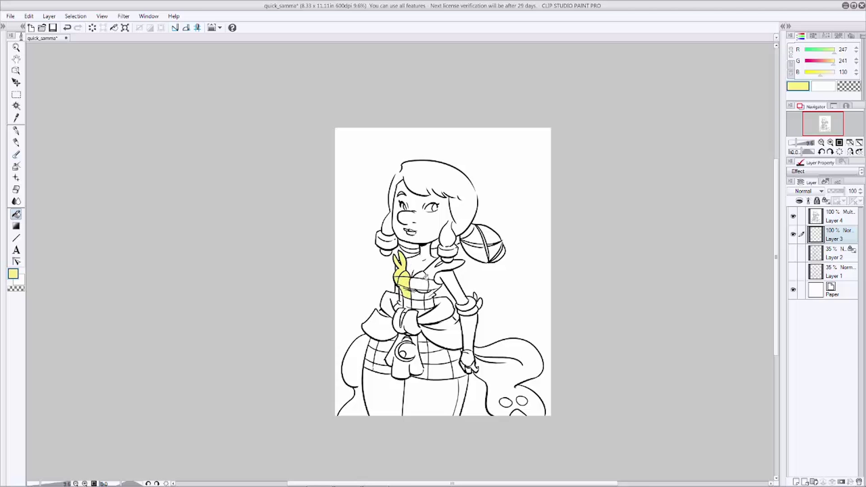
# Fill the remaining bodice checks, the right shoulder frill and the left part of the skirt with the light yellow.
pyautogui.click(419, 284)
pyautogui.click(424, 274)
pyautogui.click(434, 272)
pyautogui.click(434, 285)
pyautogui.click(428, 296)
pyautogui.click(422, 294)
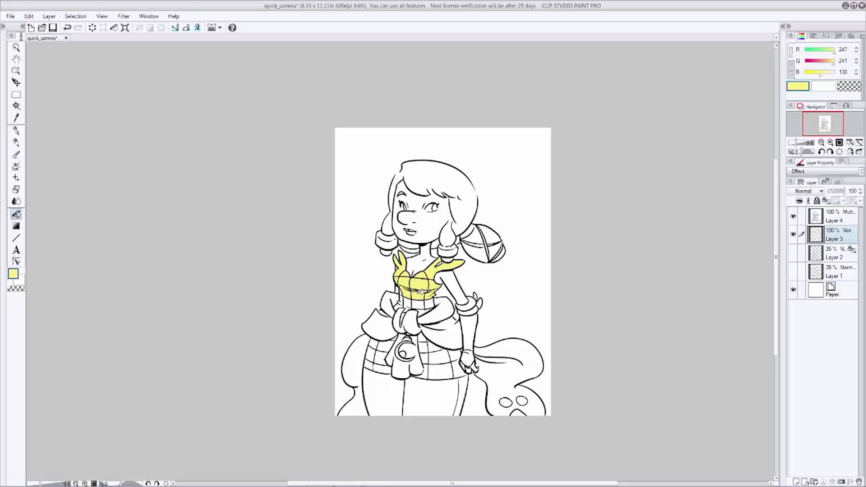
pyautogui.click(424, 310)
pyautogui.click(418, 304)
pyautogui.click(407, 303)
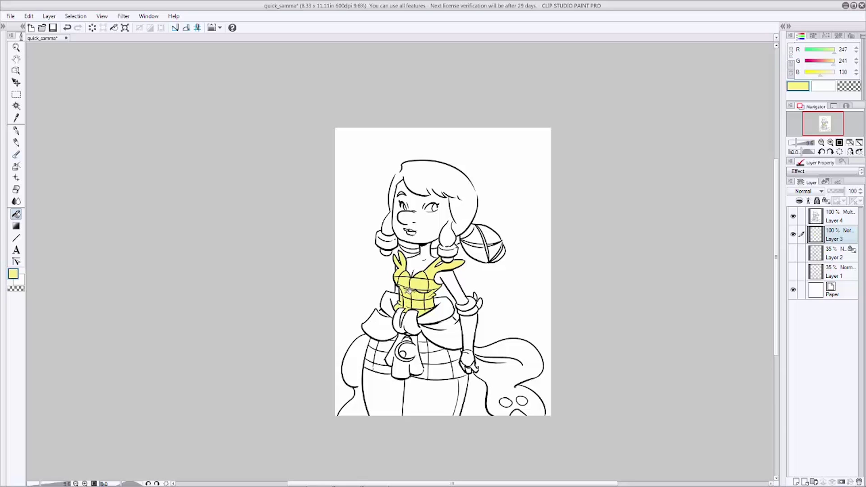
pyautogui.moveTo(389, 342)
pyautogui.mouseDown()
pyautogui.moveTo(376, 345)
pyautogui.moveTo(377, 364)
pyautogui.mouseUp()
pyautogui.moveTo(422, 338)
pyautogui.mouseDown()
pyautogui.moveTo(436, 349)
pyautogui.moveTo(430, 360)
pyautogui.mouseUp()
pyautogui.click(431, 366)
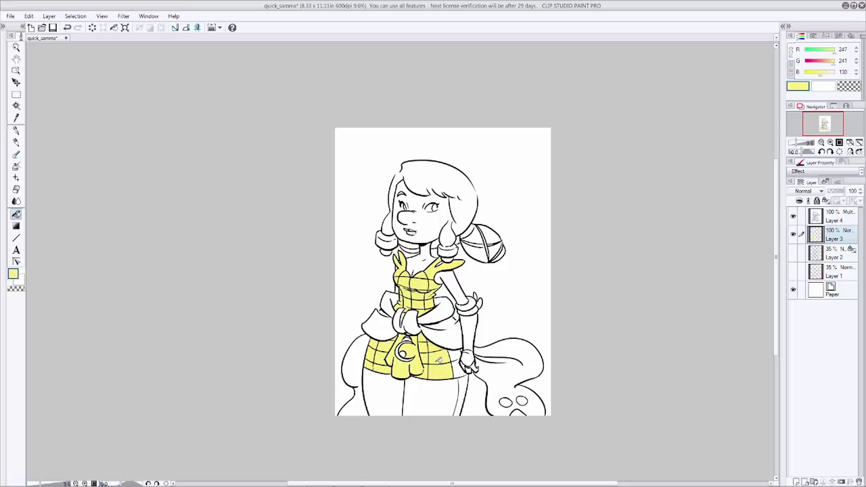
pyautogui.hotkey('ctrl', 'z')
pyautogui.hotkey('ctrl', 'z')
pyautogui.hotkey('ctrl', 'z')
pyautogui.hotkey('ctrl', 'z')
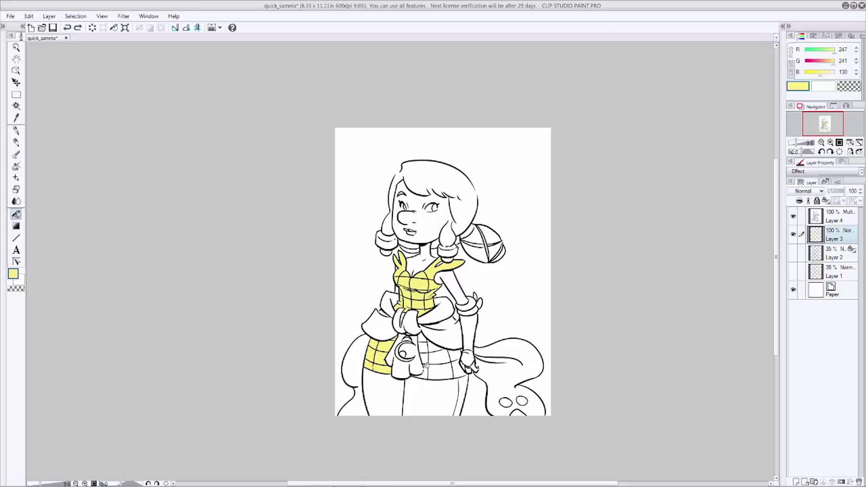
# Close the line gap beside the sash's hanging end with the pen and fill the skirt's right checks and the long glove light yellow.
pyautogui.click(16, 130)
pyautogui.click(425, 369)
pyautogui.click(16, 214)
pyautogui.click(440, 366)
pyautogui.click(443, 356)
pyautogui.click(426, 353)
pyautogui.click(458, 360)
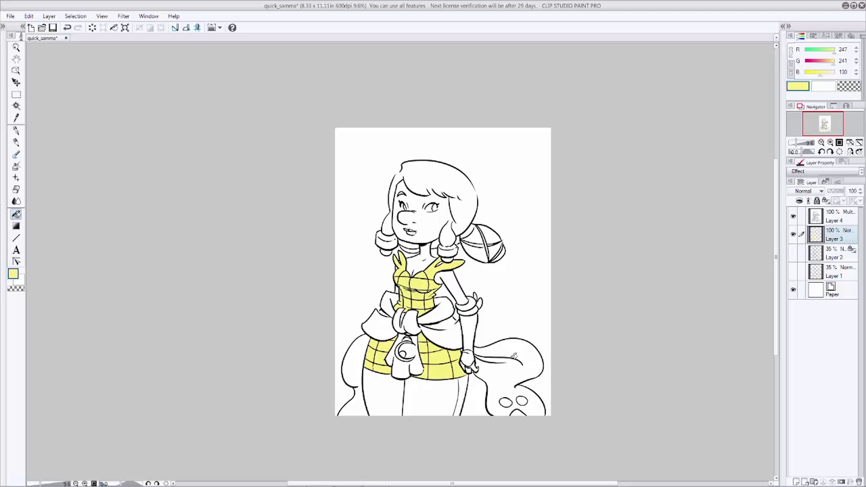
pyautogui.click(469, 326)
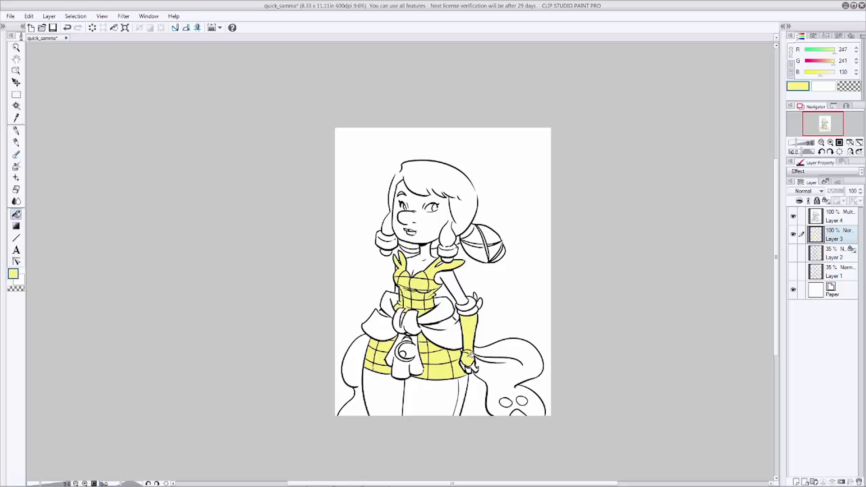
# Set the drawing colour to an orange-red, RGB 227, 94, 60.
pyautogui.doubleClick(13, 274)
pyautogui.click(342, 206)
pyautogui.click(525, 221)
pyautogui.click(438, 205)
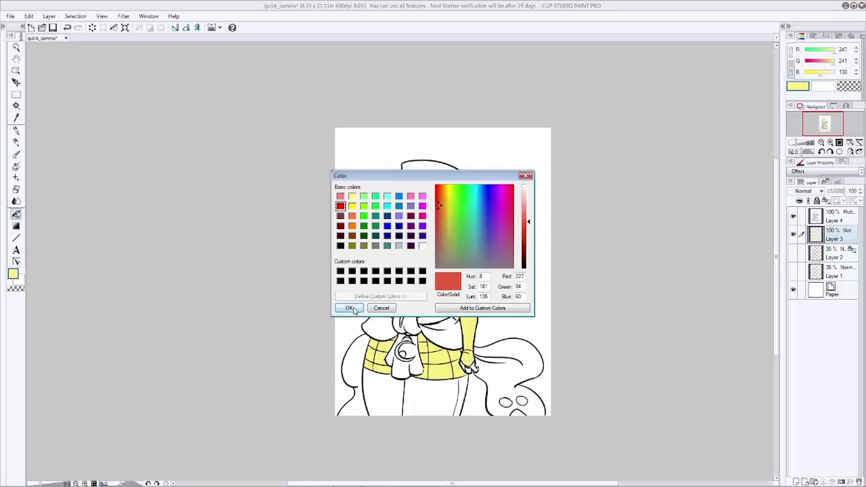
pyautogui.click(349, 308)
# Fill the large waist bow, its knot and its hanging end with the orange-red.
pyautogui.click(381, 314)
pyautogui.click(439, 316)
pyautogui.click(401, 350)
pyautogui.click(413, 328)
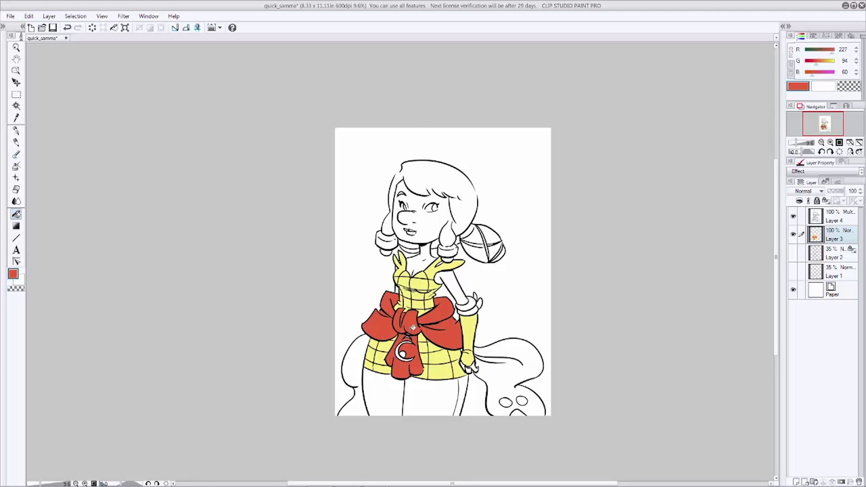
# Fill the large tail shapes on both sides of the legs and the crossing bands on the hair bun orange-red.
pyautogui.click(368, 361)
pyautogui.click(474, 342)
pyautogui.click(481, 245)
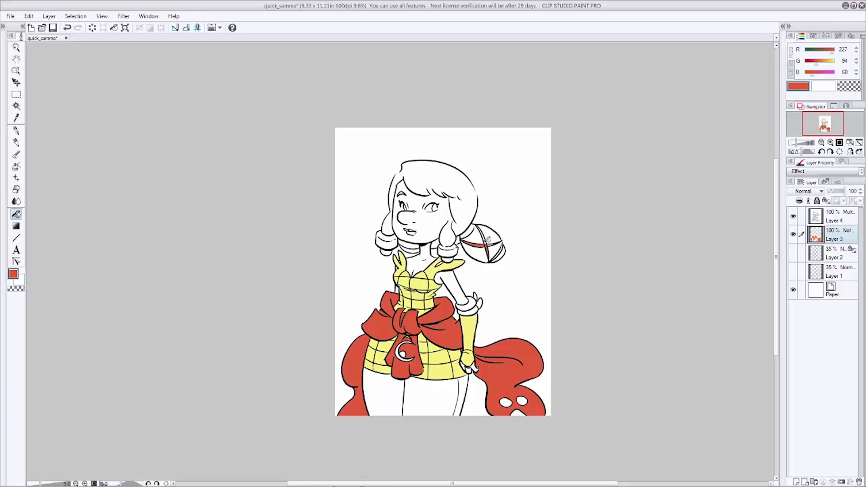
pyautogui.click(501, 249)
pyautogui.click(499, 255)
# Set the drawing colour to a golden yellow, RGB 244, 228, 113.
pyautogui.click(23, 276)
pyautogui.click(352, 206)
pyautogui.moveTo(444, 209); pyautogui.dragTo(446, 188)
pyautogui.moveTo(529, 226); pyautogui.dragTo(528, 207)
pyautogui.moveTo(447, 194); pyautogui.dragTo(447, 196)
pyautogui.moveTo(529, 207); pyautogui.dragTo(530, 211)
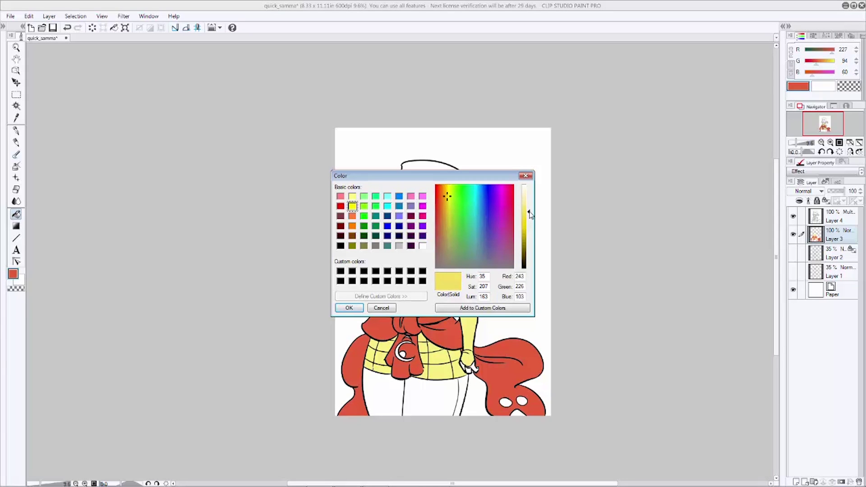
pyautogui.click(348, 308)
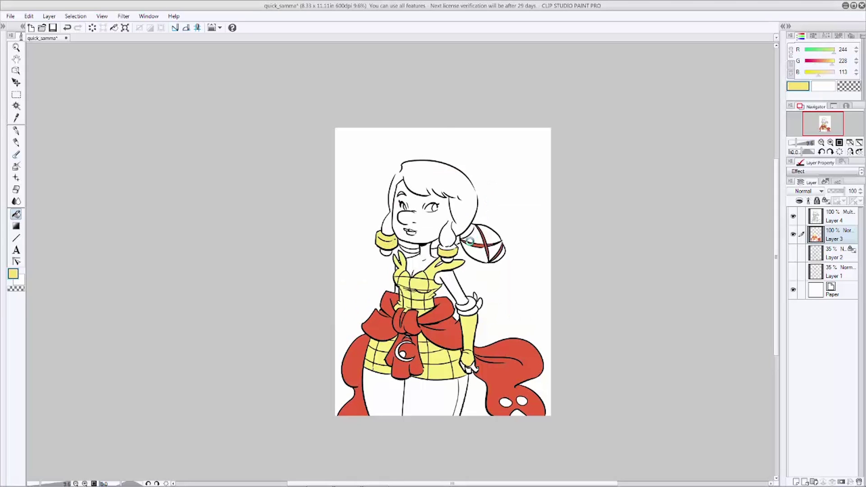
# Undo the faulty fill, close the line gaps with the pen, and fill the braid rings, bun base and crescent emblem golden yellow.
pyautogui.click(486, 245)
pyautogui.hotkey('ctrl', 'z')
pyautogui.press('p')
pyautogui.click(445, 246)
pyautogui.click(16, 131)
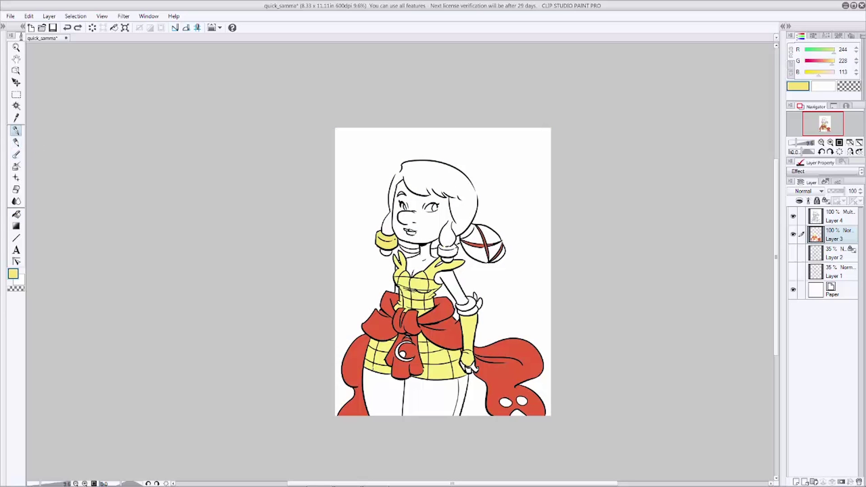
pyautogui.press('p')
pyautogui.press('p')
pyautogui.press('g')
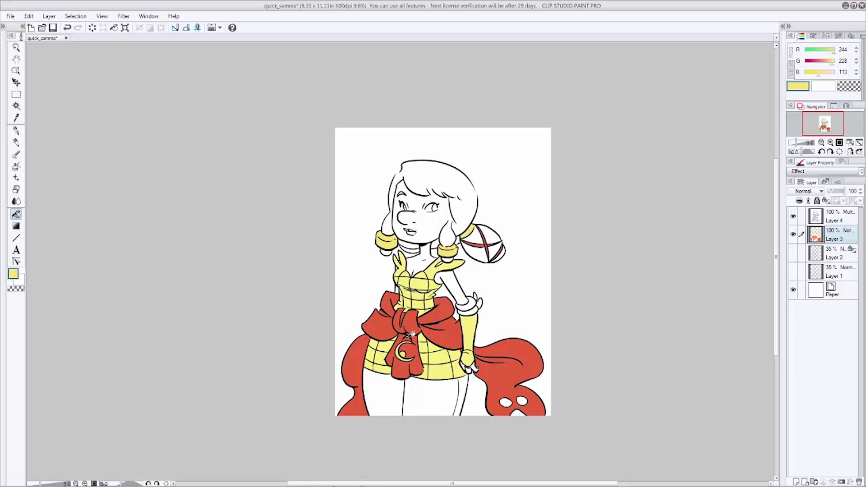
# Fill the three light spots near the lower end of the tail shape beside the gloved arm golden yellow.
pyautogui.press('p')
pyautogui.click(23, 131)
pyautogui.press('g')
pyautogui.click(510, 402)
pyautogui.click(522, 401)
pyautogui.click(519, 412)
# Set the drawing colour to a warm tan, RGB 211, 151, 90.
pyautogui.click(16, 276)
pyautogui.moveTo(426, 176); pyautogui.dragTo(201, 194)
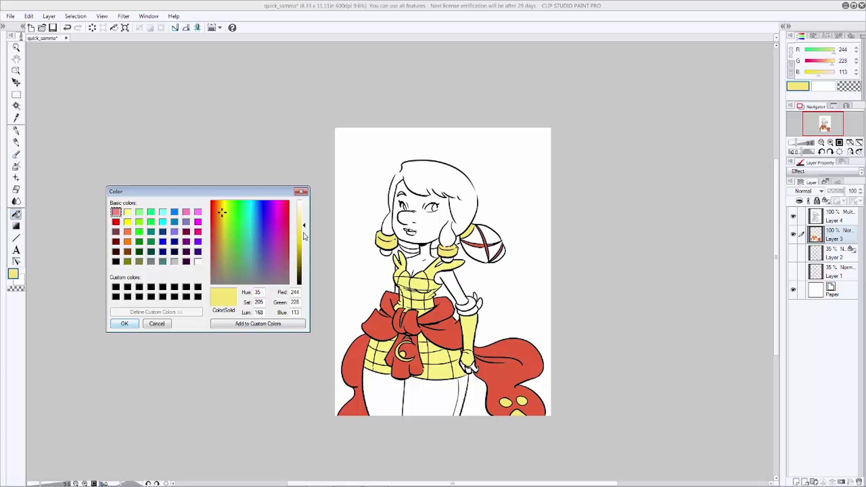
pyautogui.click(125, 324)
pyautogui.moveTo(305, 233); pyautogui.dragTo(304, 253)
pyautogui.moveTo(224, 236)
pyautogui.mouseDown()
pyautogui.moveTo(220, 226)
pyautogui.moveTo(218, 235)
pyautogui.mouseUp()
pyautogui.moveTo(304, 255); pyautogui.dragTo(305, 235)
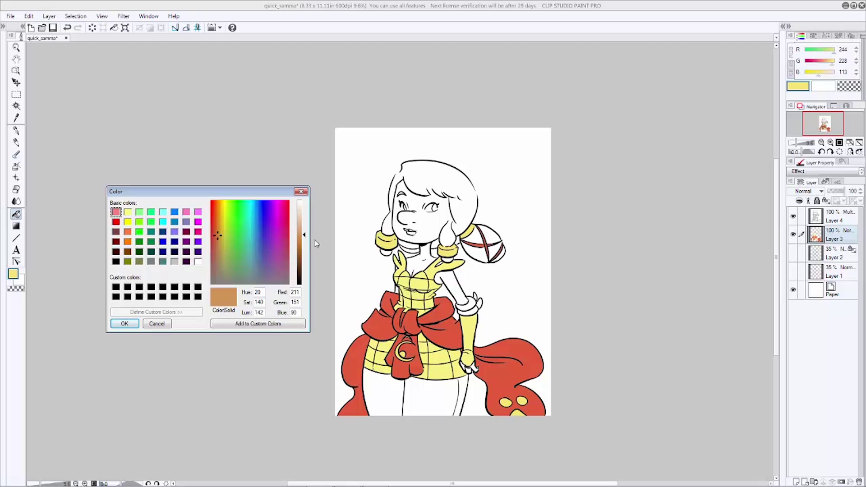
pyautogui.click(132, 324)
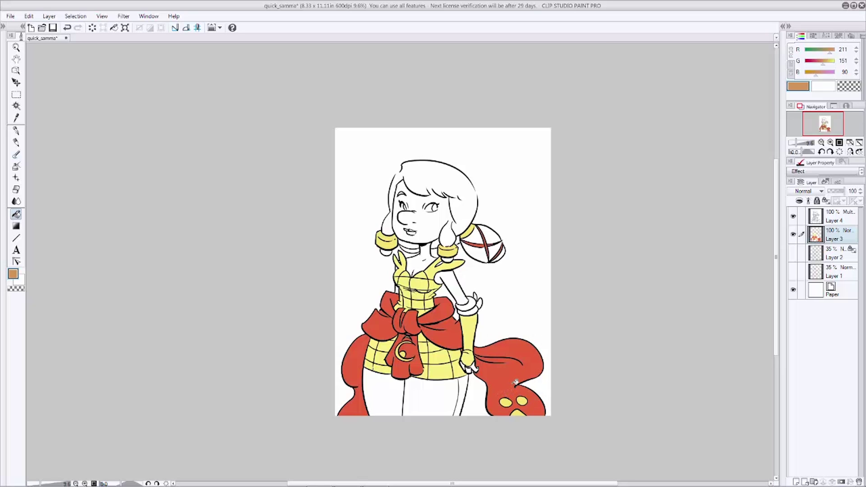
# Fill the face, neck, chest, both arms and the exposed fingers with the warm tan skin colour.
pyautogui.click(17, 130)
pyautogui.press('g')
pyautogui.click(445, 224)
pyautogui.click(426, 257)
pyautogui.click(449, 281)
pyautogui.click(470, 369)
pyautogui.click(397, 287)
# Set the drawing colour to a pale cream and fill both legs below the skirt.
pyautogui.click(13, 274)
pyautogui.click(523, 192)
pyautogui.click(349, 308)
pyautogui.click(386, 396)
pyautogui.click(431, 395)
# Set the drawing colour to dark grey, RGB 79, 79, 79, and fill the main hair, the strands behind the neck and the bun.
pyautogui.click(13, 274)
pyautogui.click(447, 218)
pyautogui.click(349, 308)
pyautogui.click(14, 274)
pyautogui.moveTo(528, 238); pyautogui.dragTo(529, 243)
pyautogui.click(349, 308)
pyautogui.hotkey('ctrl', 'z')
pyautogui.click(16, 130)
pyautogui.click(16, 214)
pyautogui.click(440, 175)
pyautogui.click(416, 246)
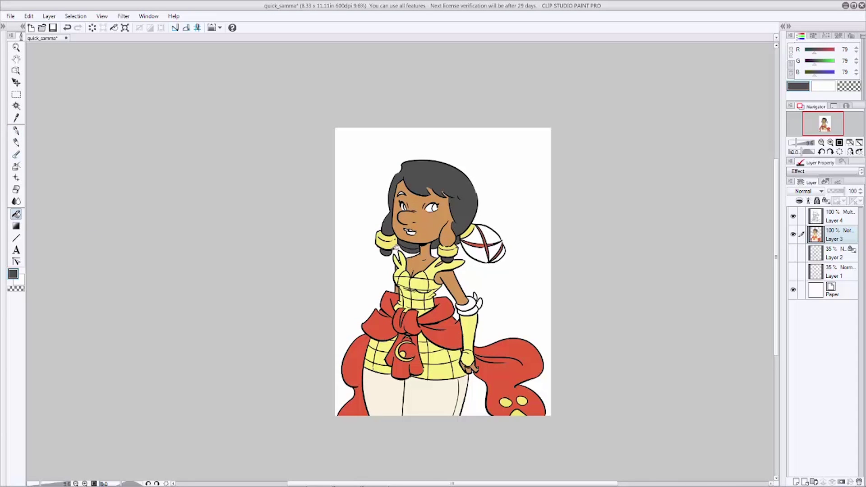
pyautogui.click(485, 244)
# Set the drawing colour to green and fill the irises of the eyes.
pyautogui.click(13, 274)
pyautogui.click(452, 217)
pyautogui.moveTo(528, 242)
pyautogui.mouseDown()
pyautogui.moveTo(528, 232)
pyautogui.moveTo(529, 239)
pyautogui.mouseUp()
pyautogui.click(350, 307)
pyautogui.click(434, 207)
pyautogui.rightClick(444, 212)
# Set the drawing colour to dark brown, RGB 137, 87, 37, for the lips and save the file.
pyautogui.click(14, 274)
pyautogui.click(350, 307)
pyautogui.hotkey('ctrl', 's')
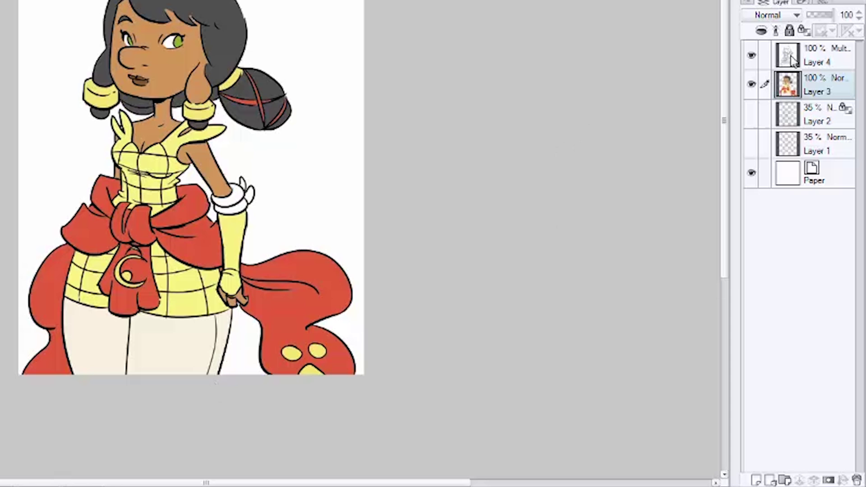
# Add a new raster layer directly above the flat colour Layer 3, below the line art.
pyautogui.click(814, 219)
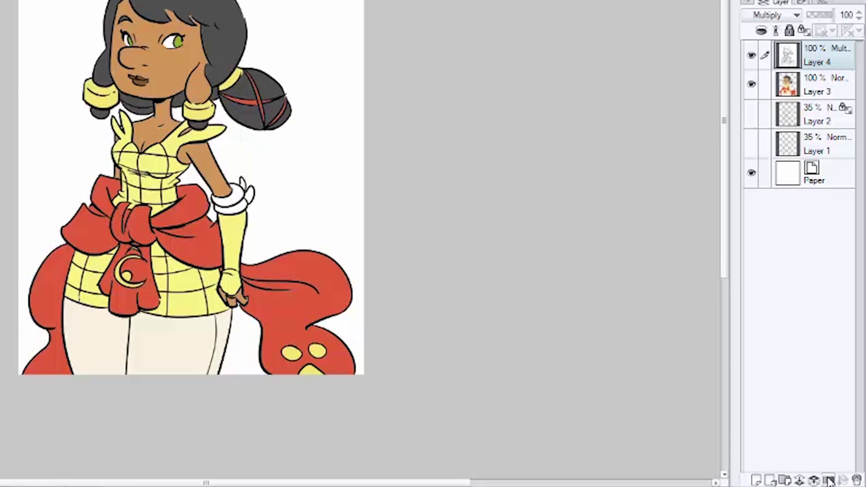
pyautogui.click(777, 88)
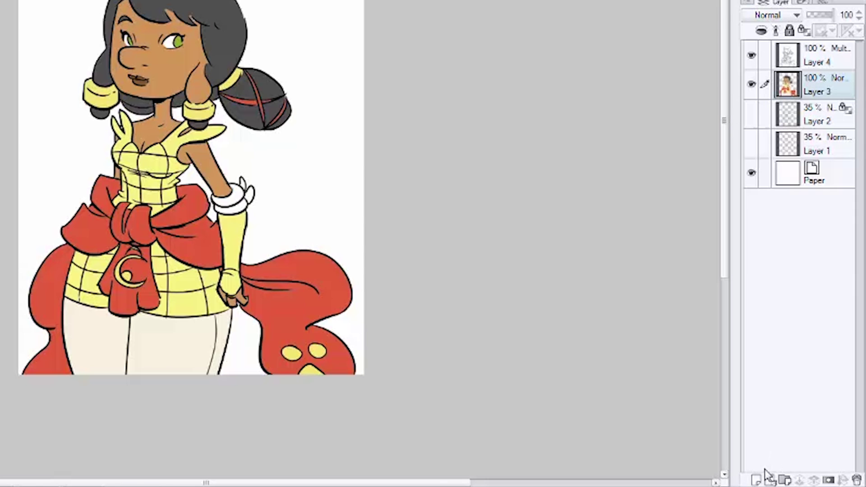
pyautogui.click(754, 479)
# Set the drawing colour to a pale greyish purple, RGB 208, 199, 211.
pyautogui.doubleClick(14, 274)
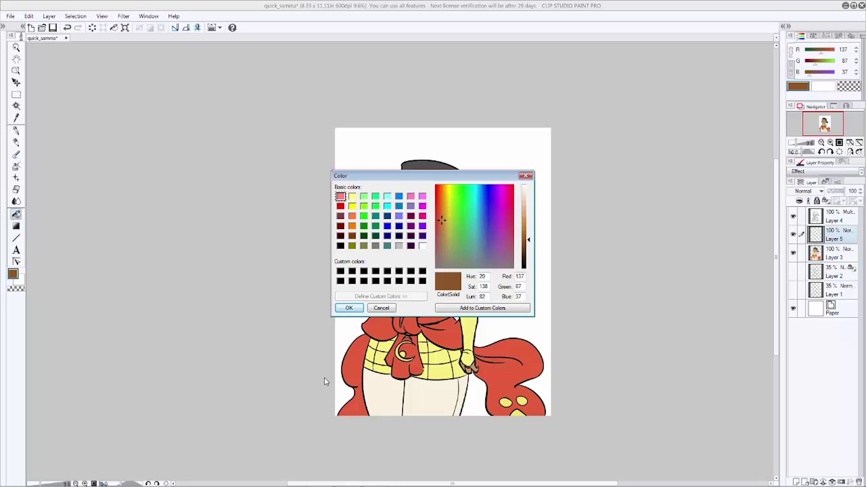
pyautogui.moveTo(440, 221); pyautogui.dragTo(529, 201)
pyautogui.click(497, 260)
pyautogui.moveTo(498, 262); pyautogui.dragTo(495, 259)
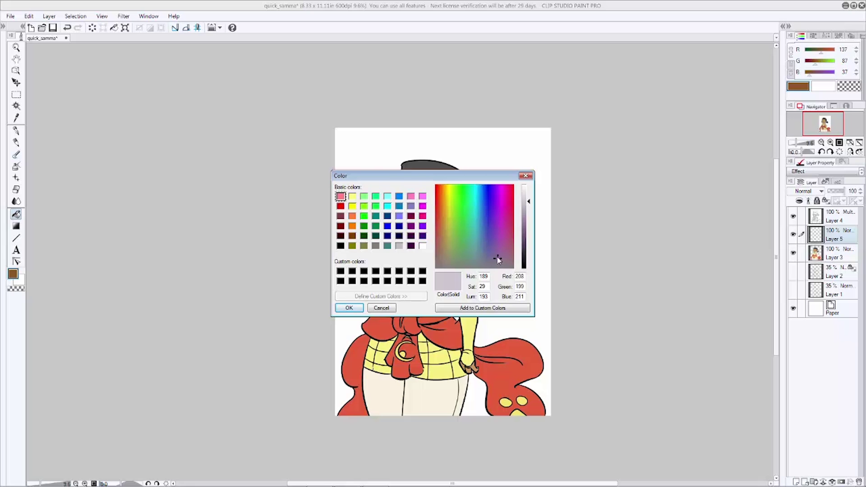
pyautogui.click(348, 309)
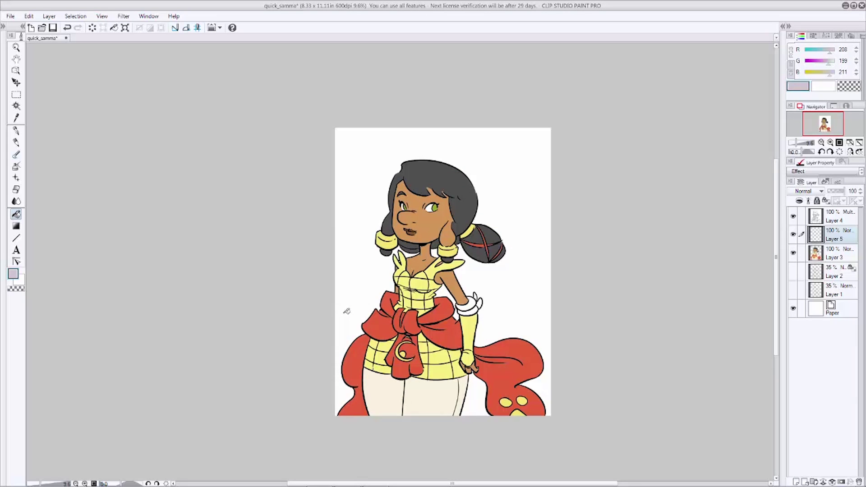
# Set the new layer's blending mode to Multiply and fill the whole layer with the greyish purple.
pyautogui.click(820, 193)
pyautogui.click(799, 221)
pyautogui.hotkey('alt', 'BackSpace')
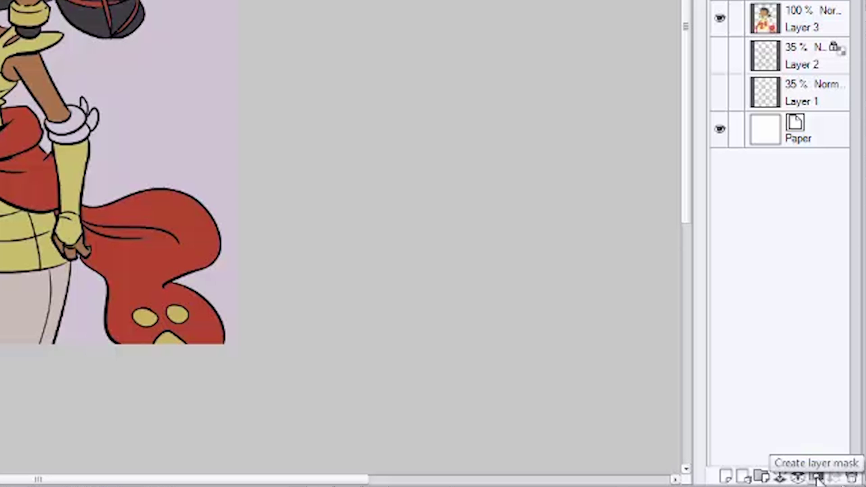
# Add a layer mask to the Multiply shading layer and fill the mask with transparent to hide the shading.
pyautogui.click(816, 477)
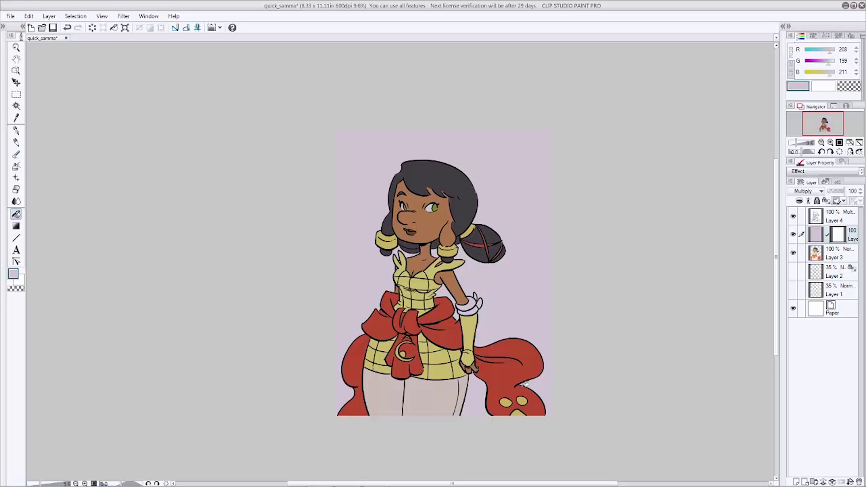
pyautogui.click(23, 289)
pyautogui.hotkey('alt', 'Delete')
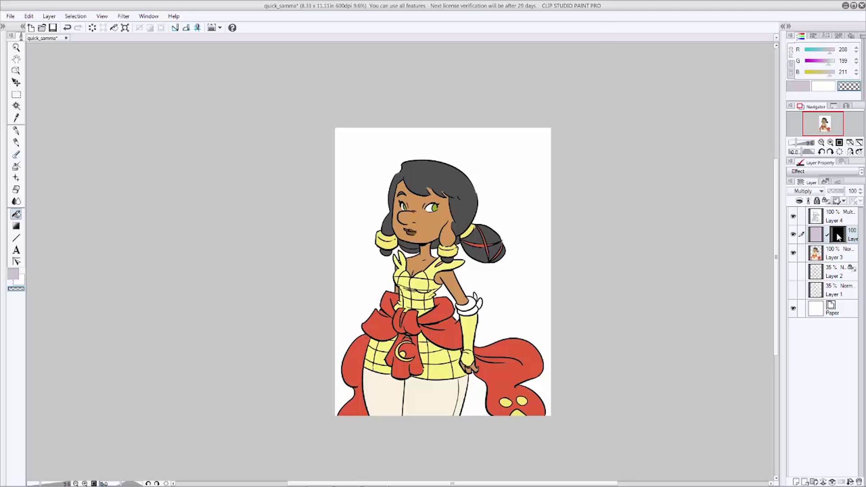
# Try out loose looping pen strokes across the figure on the shading mask, and undo them.
pyautogui.click(15, 276)
pyautogui.click(16, 131)
pyautogui.moveTo(360, 249)
pyautogui.mouseDown()
pyautogui.moveTo(431, 202)
pyautogui.moveTo(376, 246)
pyautogui.moveTo(350, 313)
pyautogui.mouseUp()
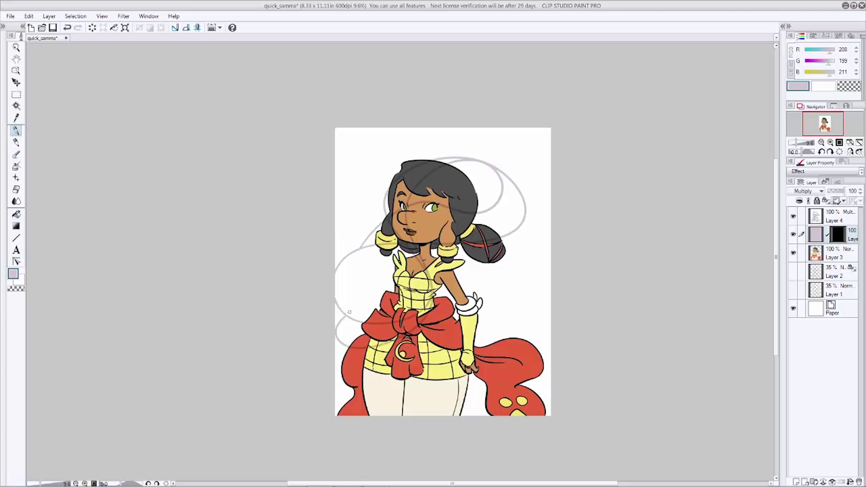
pyautogui.hotkey('ctrl', 'z')
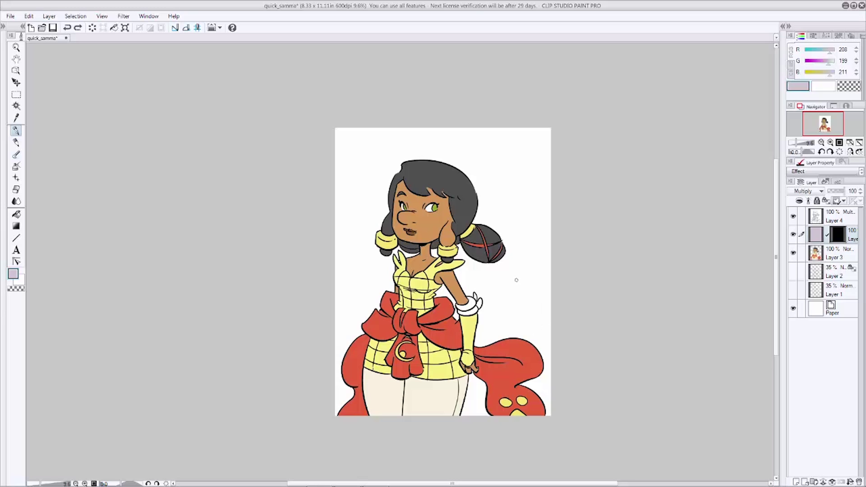
# Sample the dark grey hair colour on Layer 3 and fill the skin-coloured braid beside the cheek with it.
pyautogui.click(814, 259)
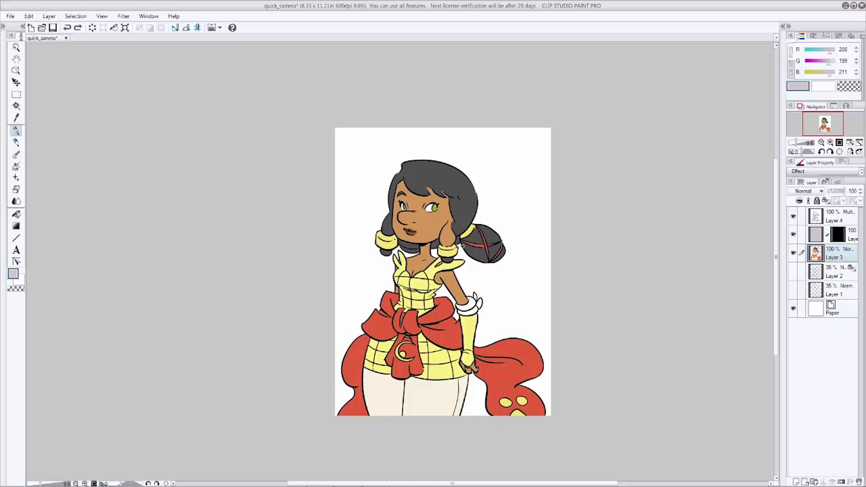
pyautogui.keyDown('alt'); pyautogui.click(466, 206); pyautogui.keyUp('alt')
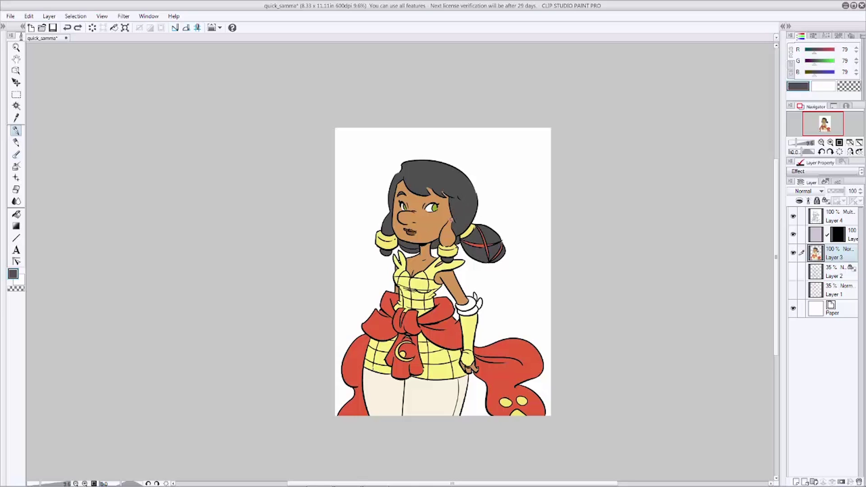
pyautogui.moveTo(449, 220); pyautogui.dragTo(449, 233)
pyautogui.press('g')
pyautogui.click(458, 233)
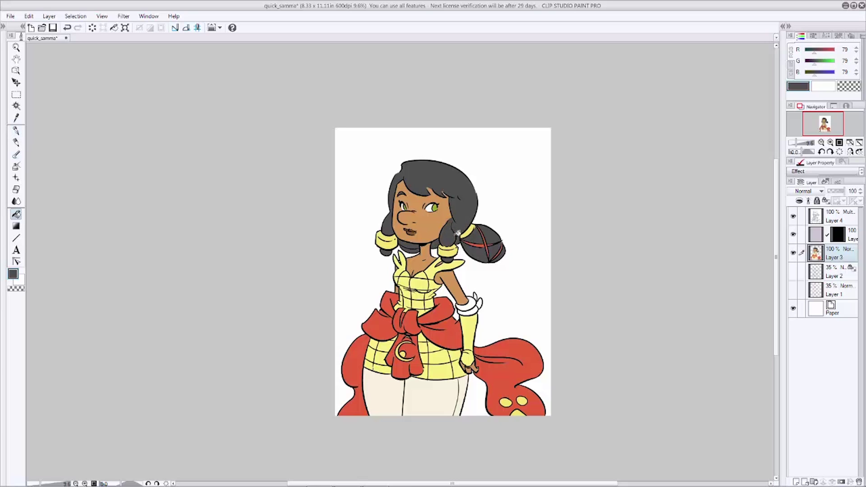
# Paint shadows on the shading layer's mask around the nose and face and beneath the fringe.
pyautogui.click(836, 237)
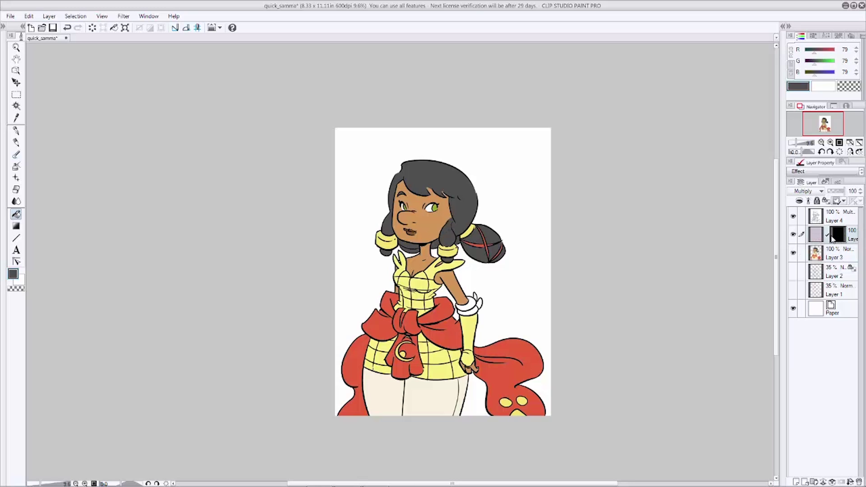
pyautogui.click(17, 131)
pyautogui.moveTo(398, 220); pyautogui.dragTo(424, 215)
pyautogui.moveTo(404, 180); pyautogui.dragTo(429, 192)
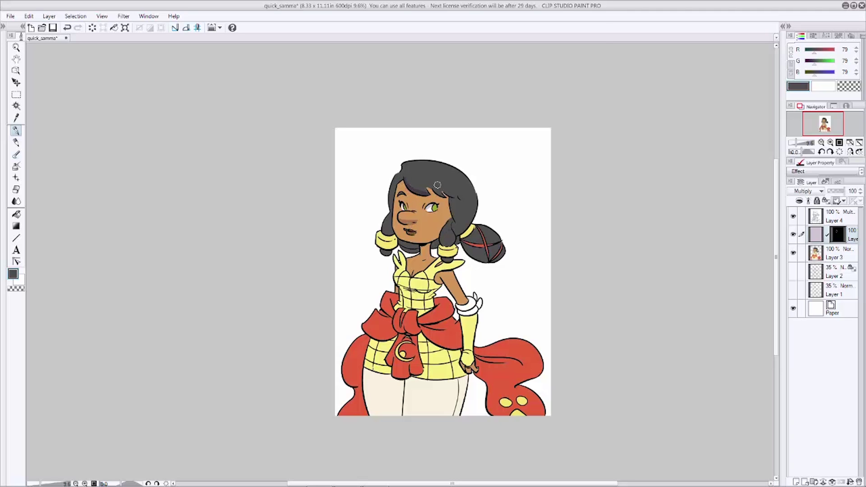
# Sketch a small light bulb with rays above the hair bun to mark the light source.
pyautogui.moveTo(500, 151)
pyautogui.mouseDown()
pyautogui.moveTo(510, 153)
pyautogui.moveTo(489, 145)
pyautogui.mouseUp()
pyautogui.moveTo(485, 152); pyautogui.dragTo(490, 151)
pyautogui.moveTo(493, 159); pyautogui.dragTo(490, 163)
pyautogui.moveTo(502, 160); pyautogui.dragTo(520, 144)
pyautogui.moveTo(516, 152); pyautogui.dragTo(520, 152)
pyautogui.moveTo(517, 157); pyautogui.dragTo(521, 160)
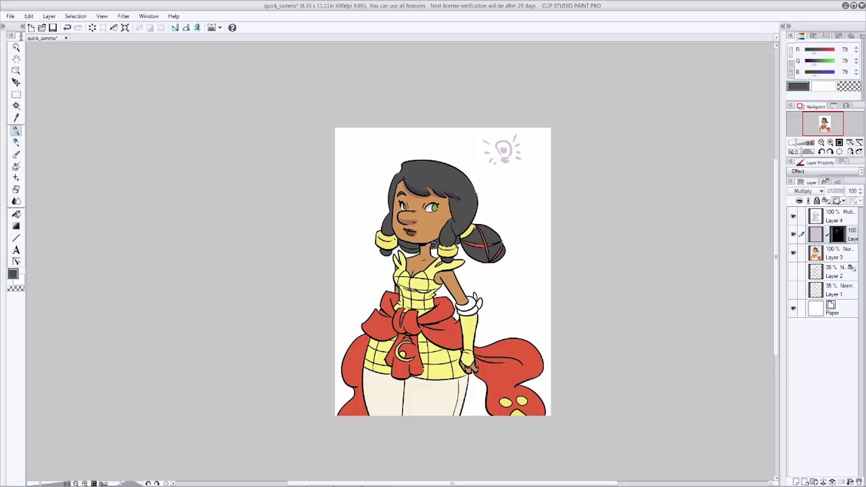
# Undo the faulty shading strokes, and paint shadows beneath the bust and down the arm and glove.
pyautogui.hotkey('ctrl', 'z')
pyautogui.moveTo(463, 232)
pyautogui.mouseDown()
pyautogui.moveTo(506, 250)
pyautogui.moveTo(465, 229)
pyautogui.moveTo(476, 248)
pyautogui.mouseUp()
pyautogui.hotkey('ctrl', 'z')
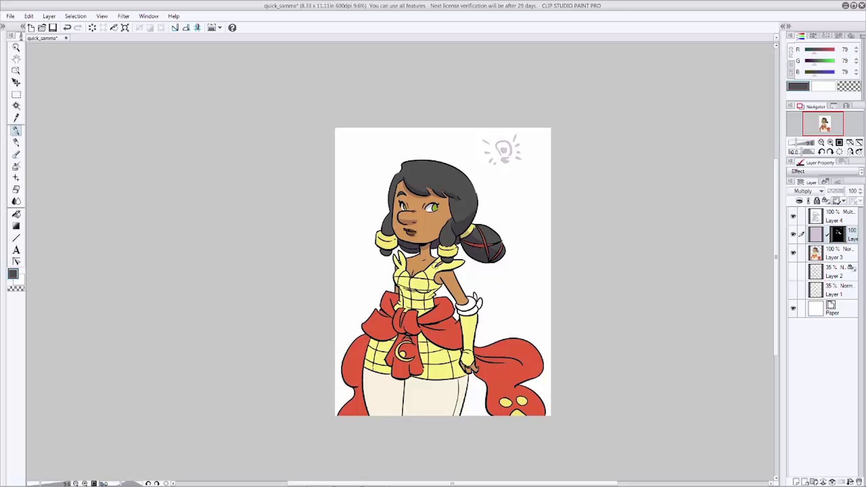
pyautogui.hotkey('ctrl', 'z')
pyautogui.moveTo(395, 281)
pyautogui.mouseDown()
pyautogui.moveTo(427, 295)
pyautogui.moveTo(405, 295)
pyautogui.mouseUp()
pyautogui.moveTo(442, 271)
pyautogui.mouseDown()
pyautogui.moveTo(441, 308)
pyautogui.moveTo(402, 330)
pyautogui.moveTo(424, 326)
pyautogui.moveTo(459, 349)
pyautogui.mouseUp()
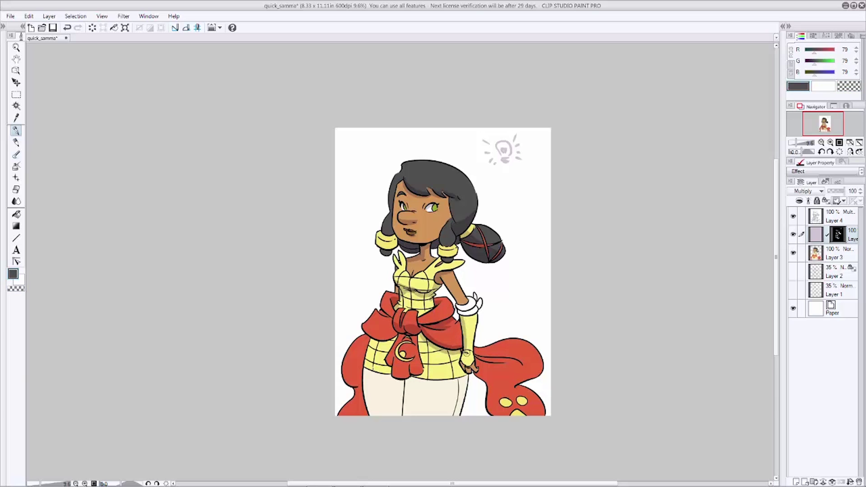
# Paint shadows on the tail behind the legs, the bow's underside and hanging end, the skirt and the adjacent leg's outer edge.
pyautogui.moveTo(363, 341); pyautogui.dragTo(348, 413)
pyautogui.moveTo(360, 365)
pyautogui.mouseDown()
pyautogui.moveTo(367, 339)
pyautogui.moveTo(360, 408)
pyautogui.mouseUp()
pyautogui.moveTo(400, 337); pyautogui.dragTo(418, 338)
pyautogui.moveTo(397, 333); pyautogui.dragTo(370, 333)
pyautogui.moveTo(409, 365); pyautogui.dragTo(416, 375)
pyautogui.moveTo(391, 342); pyautogui.dragTo(389, 374)
pyautogui.moveTo(368, 413)
pyautogui.mouseDown()
pyautogui.moveTo(371, 349)
pyautogui.moveTo(367, 391)
pyautogui.mouseUp()
pyautogui.moveTo(374, 345); pyautogui.dragTo(377, 414)
# Touch up the shading next to the ringed braid with the transparent colour, and return to the shading colour.
pyautogui.press('c')
pyautogui.moveTo(386, 248)
pyautogui.mouseDown()
pyautogui.moveTo(393, 239)
pyautogui.moveTo(395, 246)
pyautogui.mouseUp()
pyautogui.press('c')
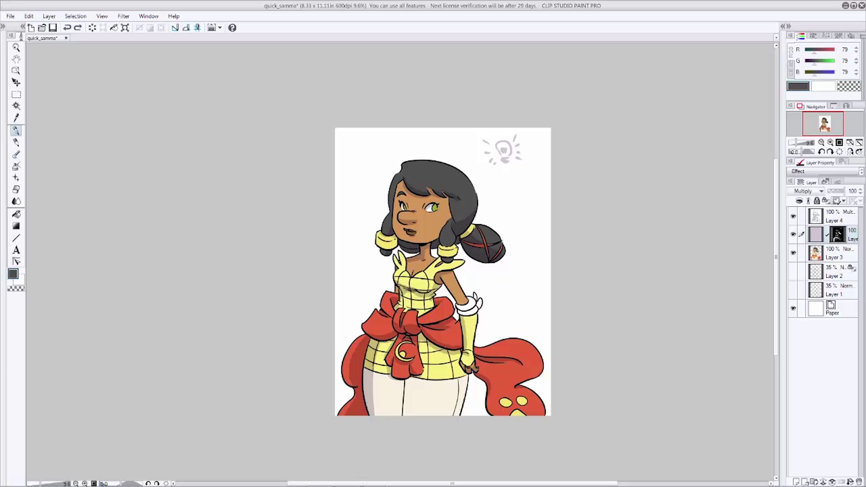
# Paint a shadow down the inner edge of the front leg and touch up the wrist cuff's shading.
pyautogui.moveTo(405, 381)
pyautogui.mouseDown()
pyautogui.moveTo(410, 396)
pyautogui.moveTo(412, 372)
pyautogui.moveTo(423, 449)
pyautogui.mouseUp()
pyautogui.press('c')
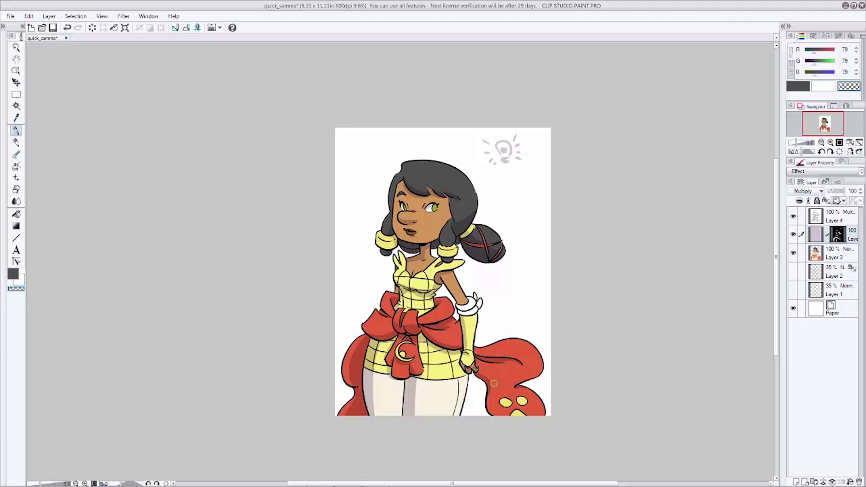
pyautogui.press('c')
pyautogui.press('c')
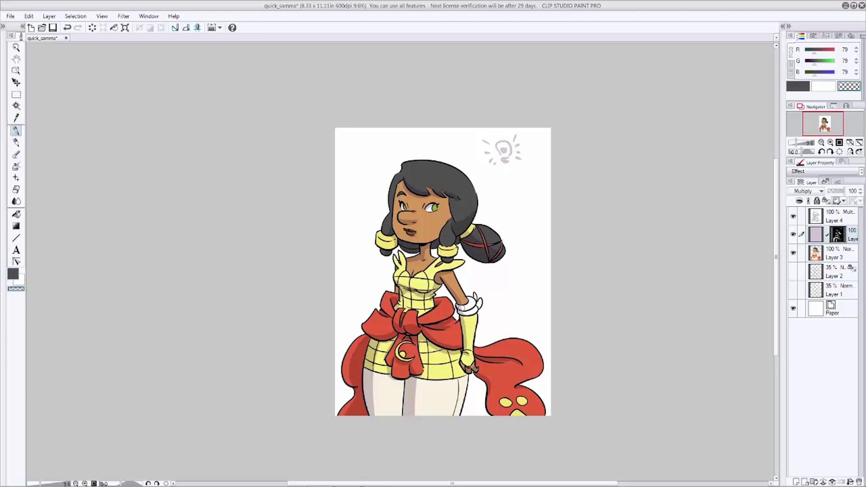